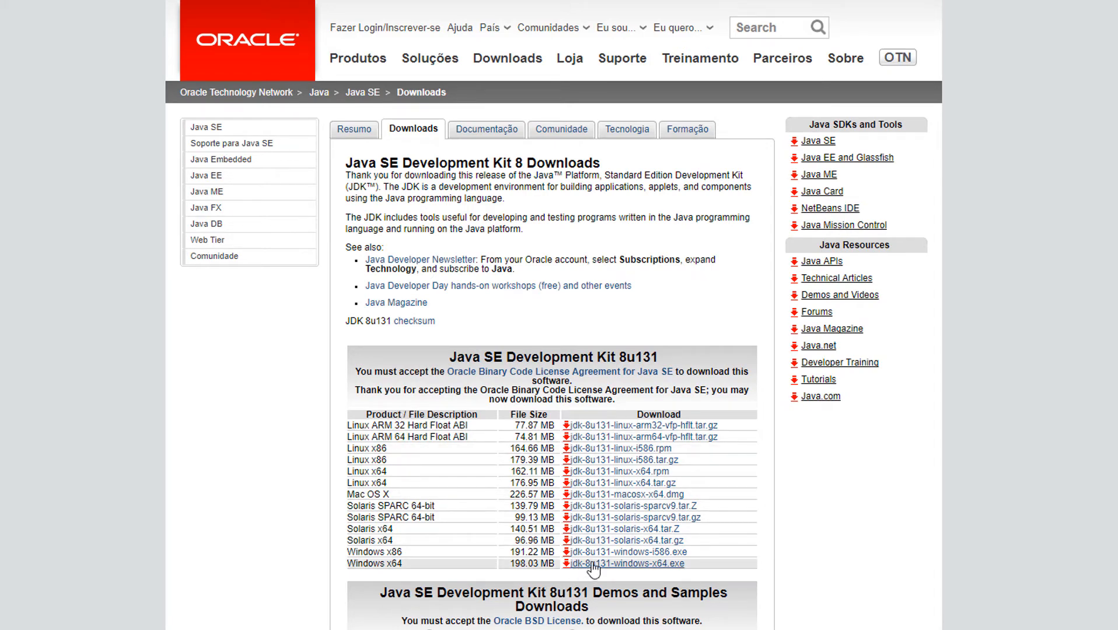
# Download the Windows x64 installer jdk-8u131-windows-x64.exe and show the file in its download folder.
pyautogui.click(590, 563)
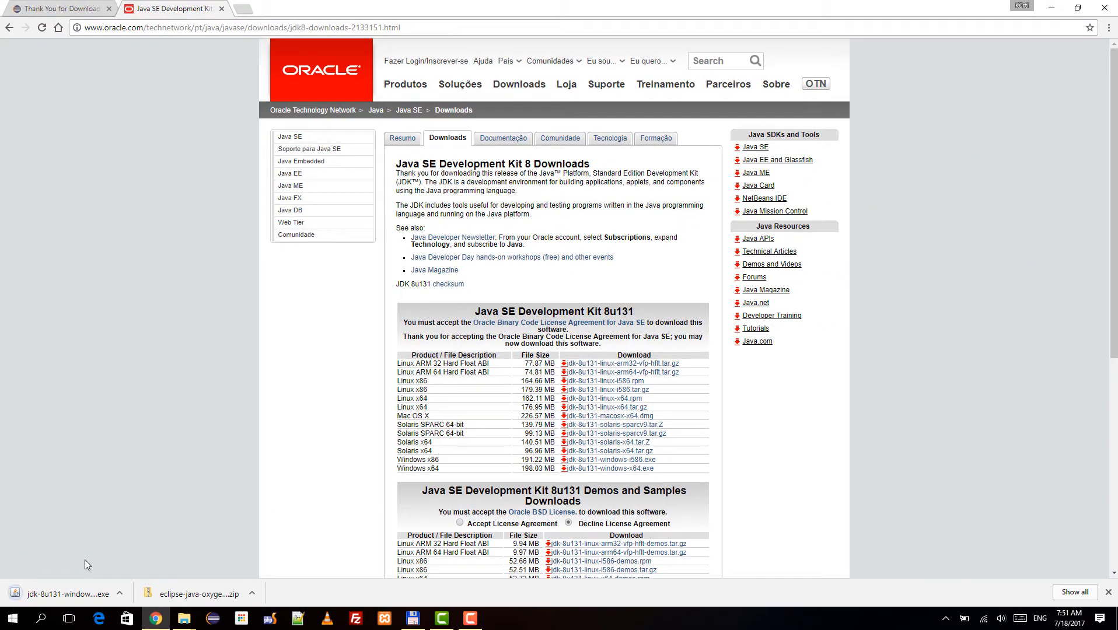
pyautogui.click(120, 594)
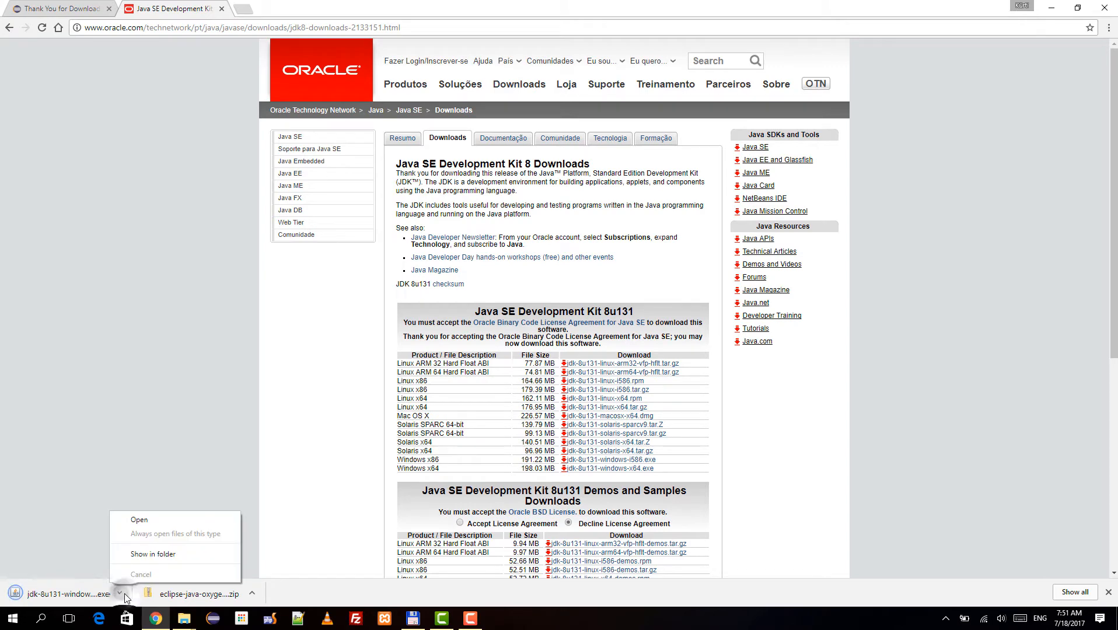
pyautogui.click(149, 554)
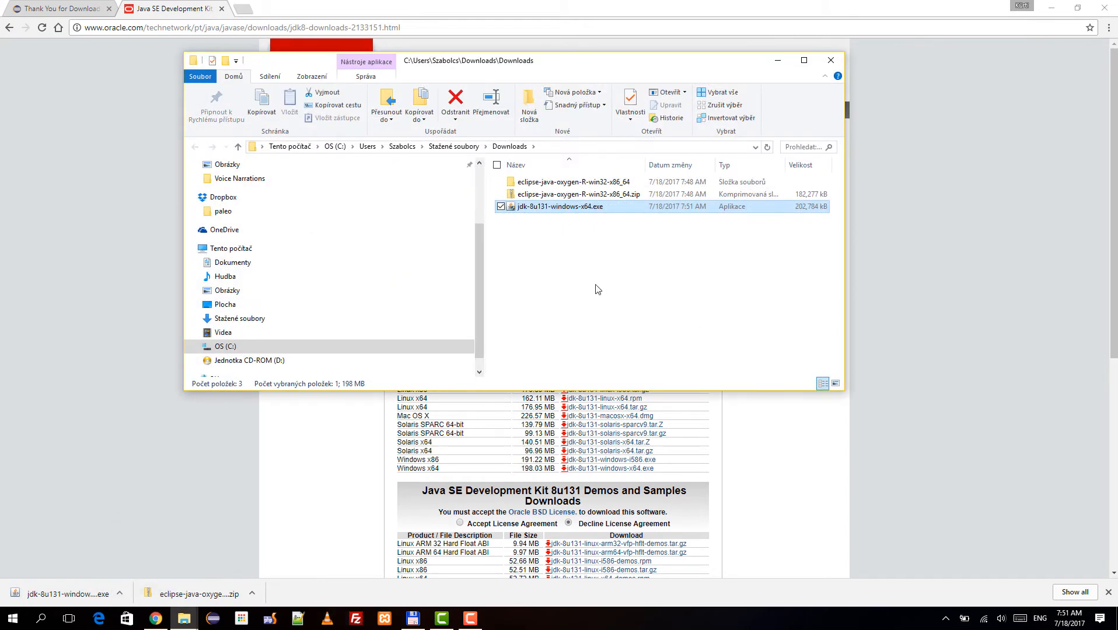
# Run jdk-8u131-windows-x64.exe as administrator, allow it to make changes, and proceed to the setup's feature selection.
pyautogui.rightClick(516, 213)
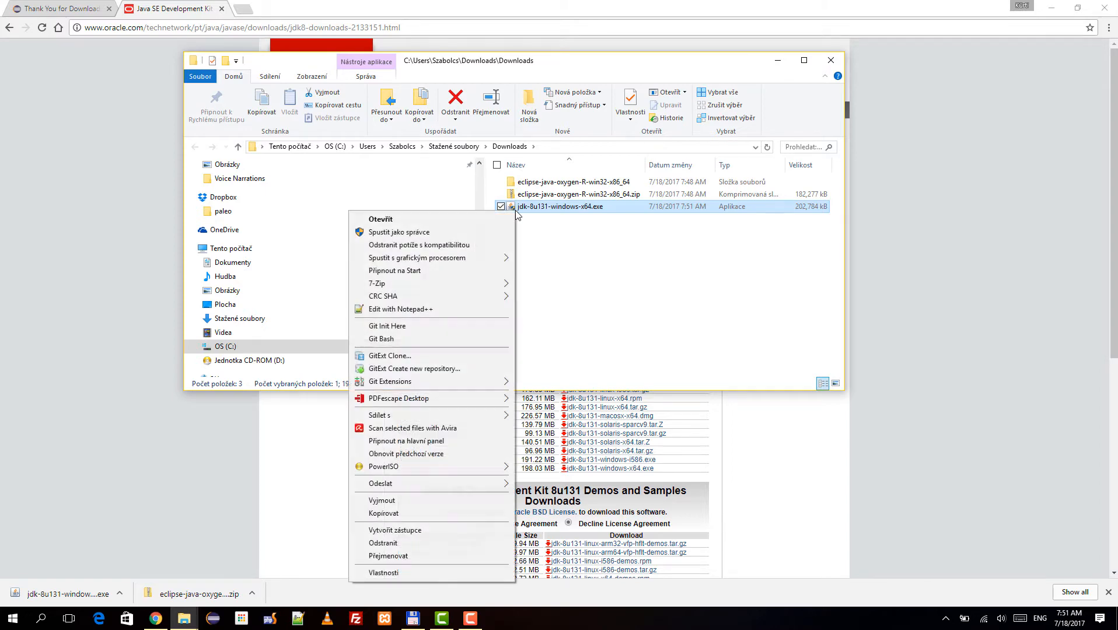
pyautogui.click(500, 233)
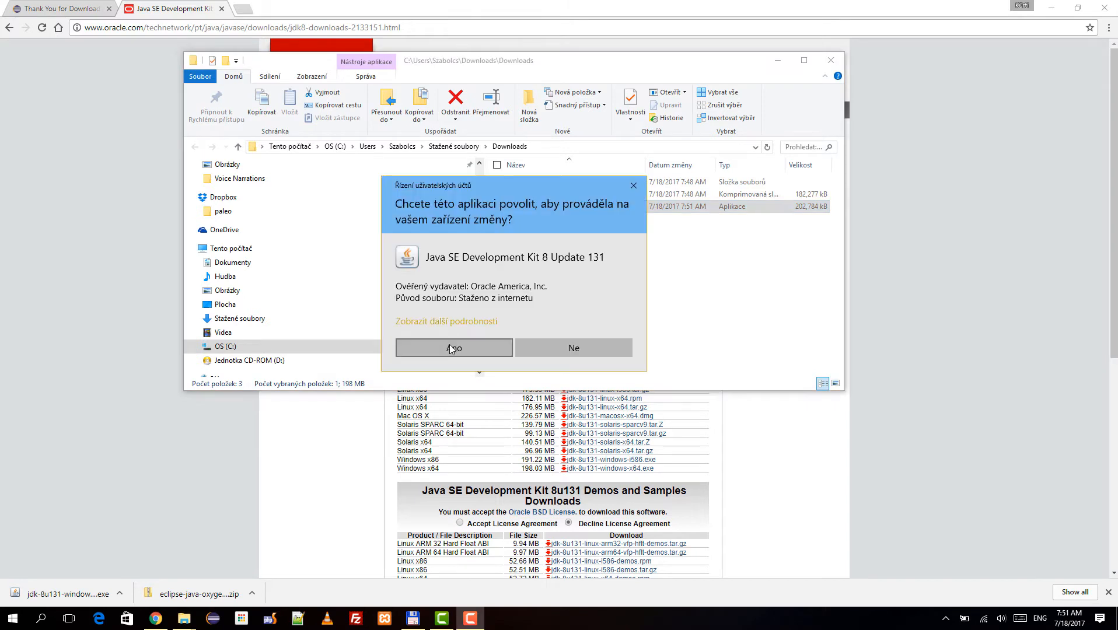
pyautogui.click(449, 344)
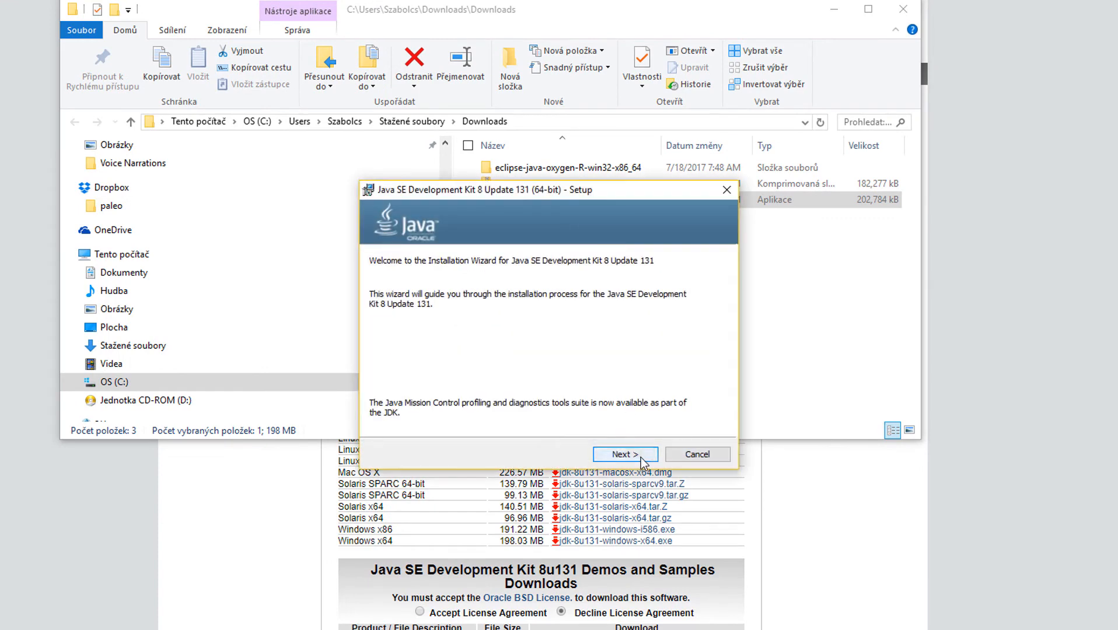
pyautogui.click(643, 460)
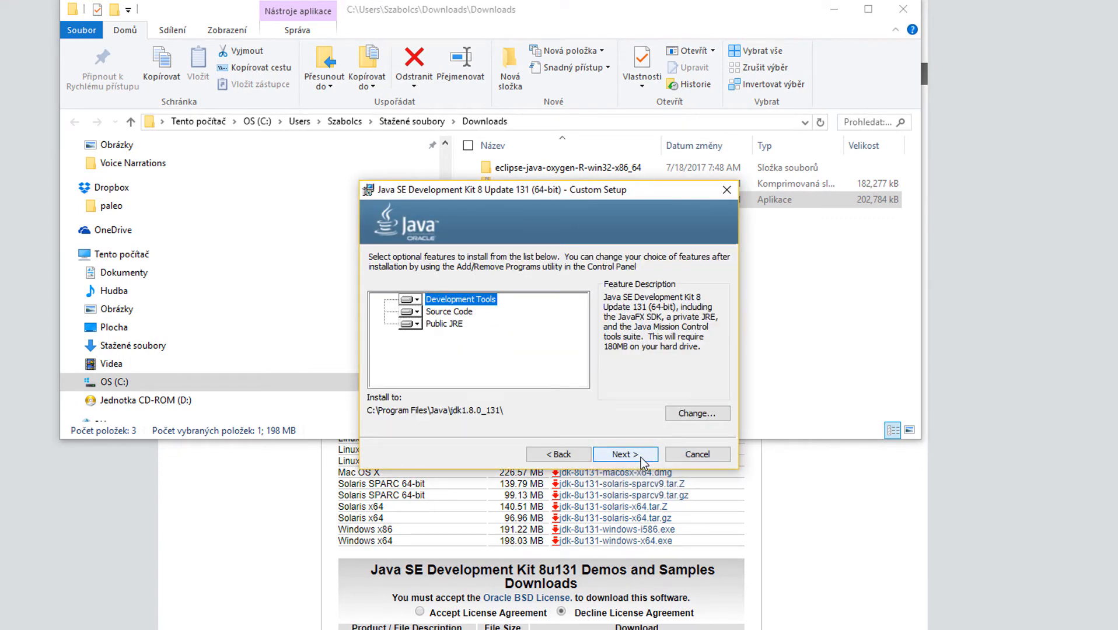
# Examine the available installation options for Development Tools, Source Code and Public JRE.
pyautogui.click(420, 299)
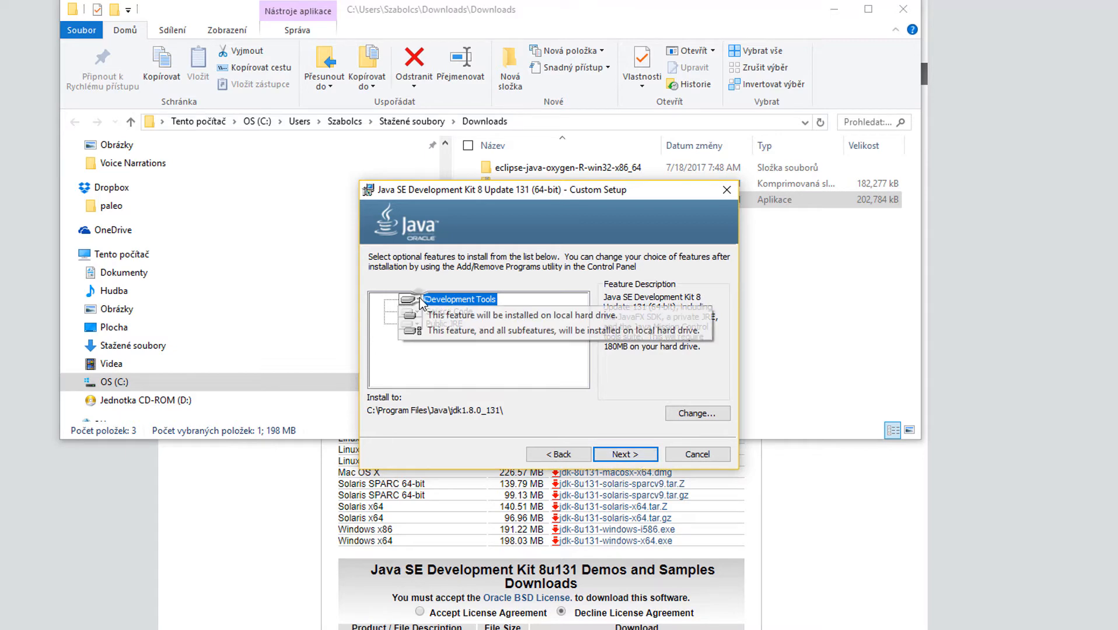
pyautogui.click(416, 315)
pyautogui.click(416, 314)
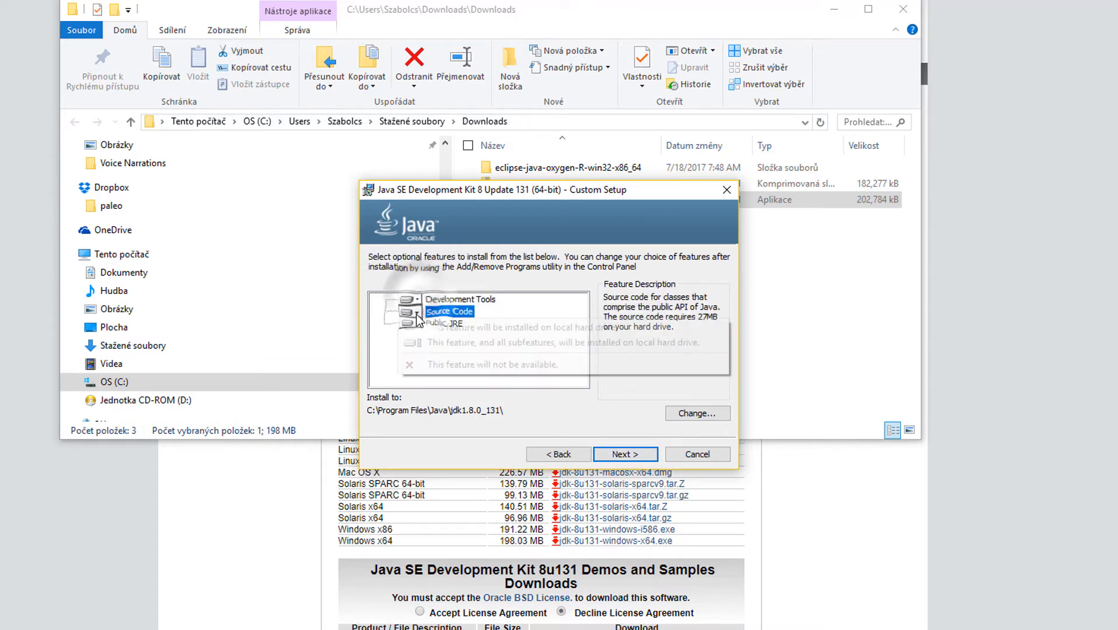
pyautogui.click(416, 313)
pyautogui.click(418, 323)
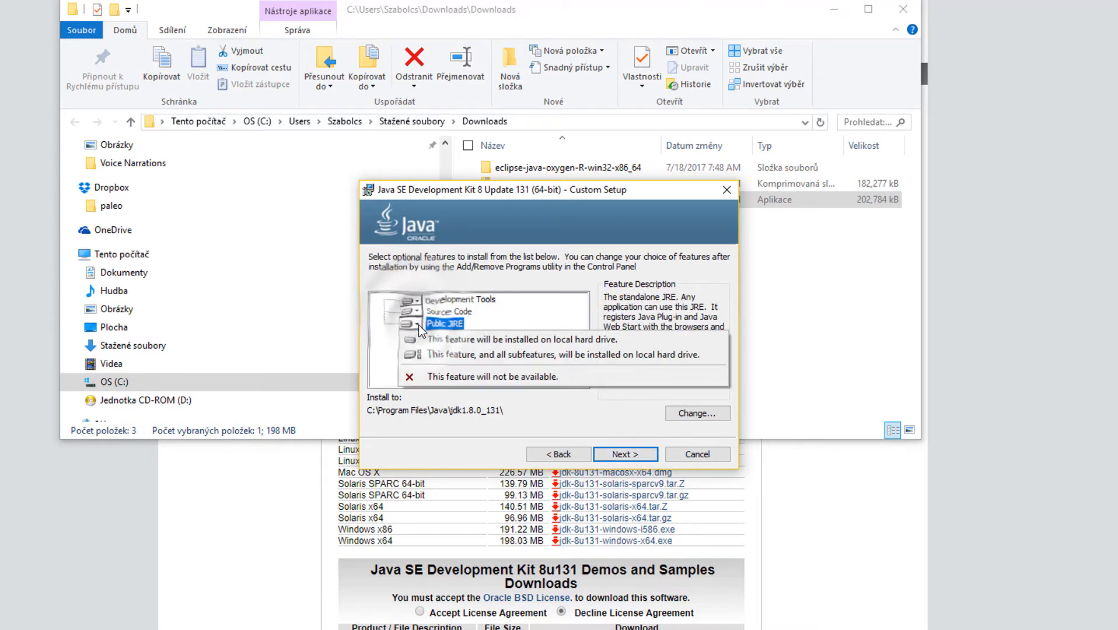
pyautogui.click(419, 324)
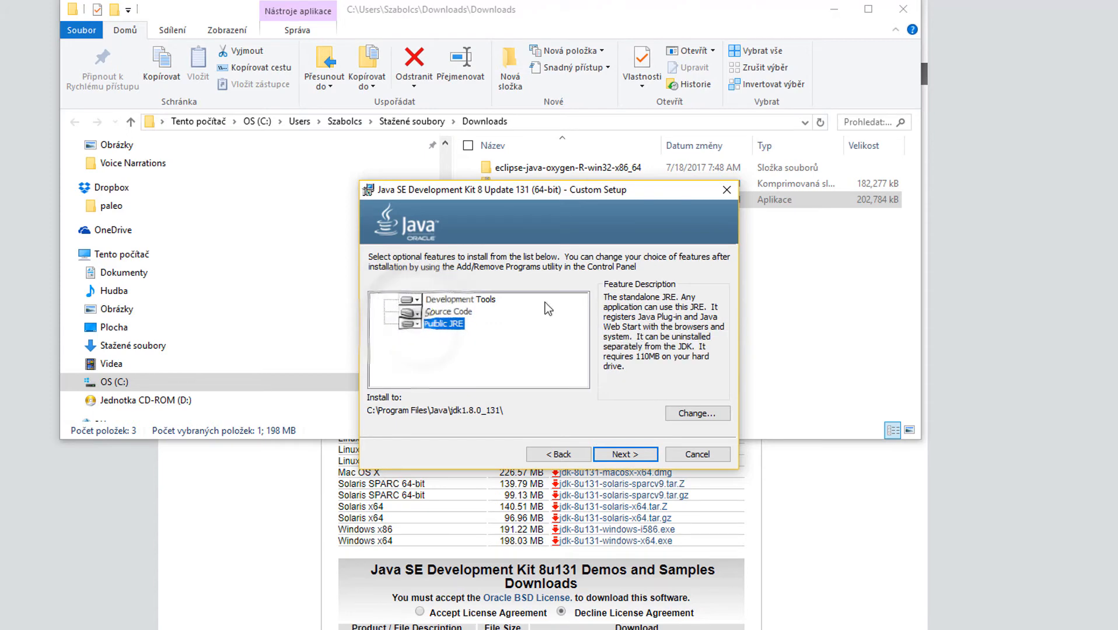
# Install the JDK with the preset features and the default JRE destination folder, and close the finished setup.
pyautogui.click(629, 456)
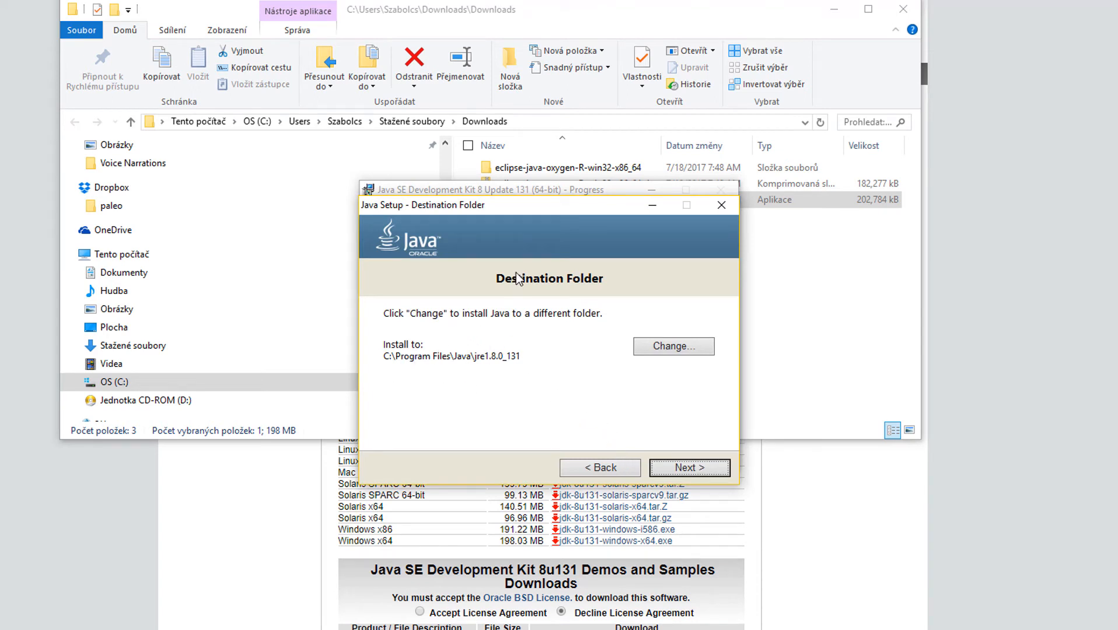
pyautogui.click(706, 468)
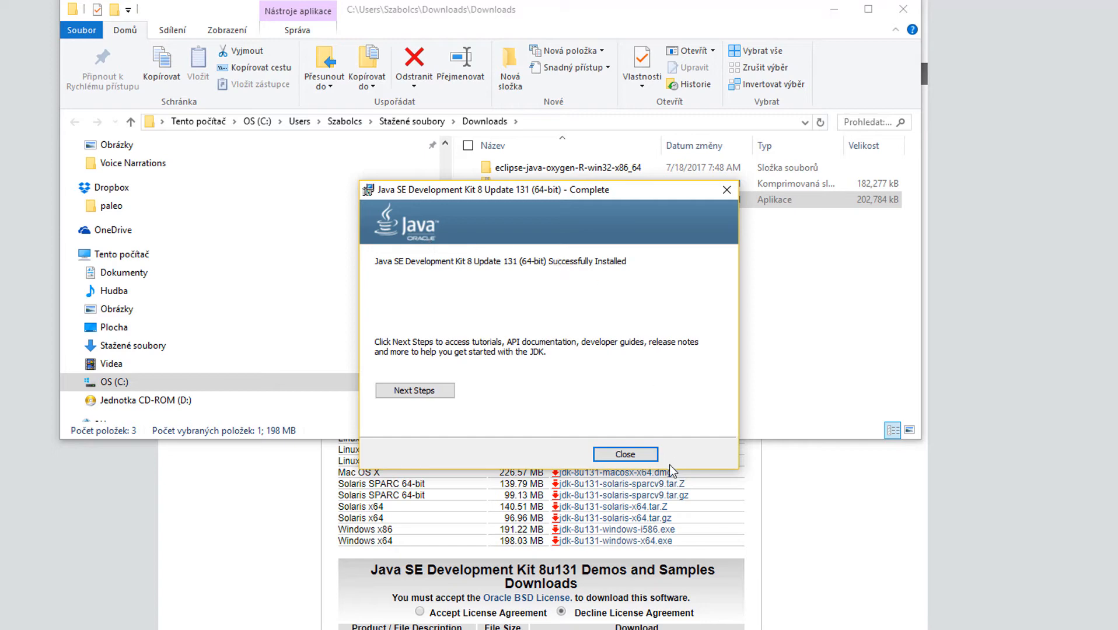
pyautogui.click(626, 454)
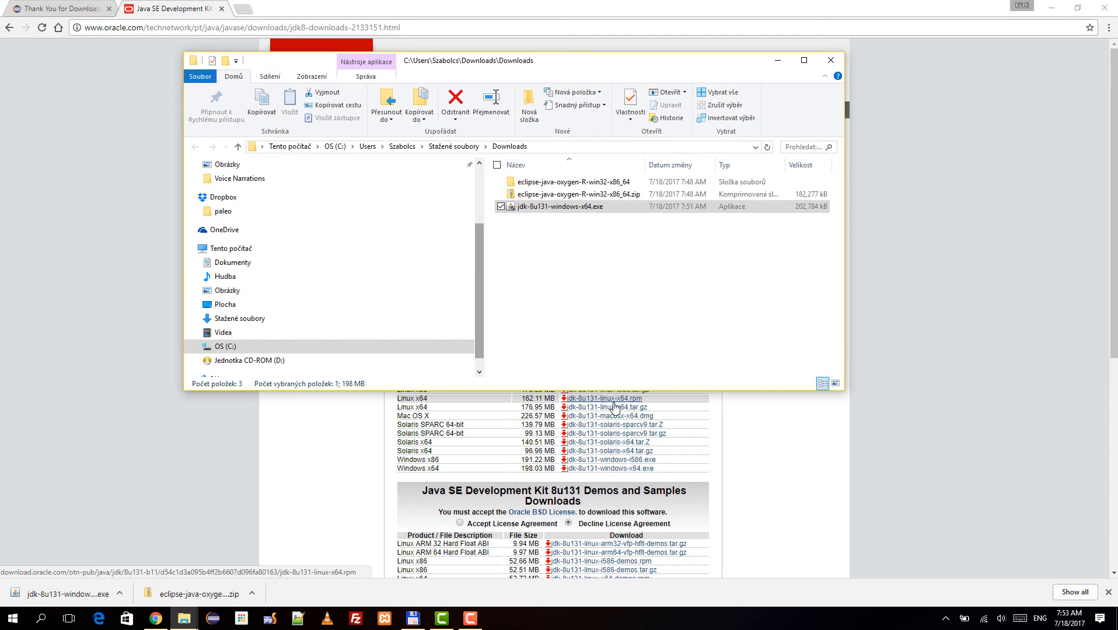
# Check the installed Java version with java -version in a Command Prompt window, and close that window.
pyautogui.press('super+r')
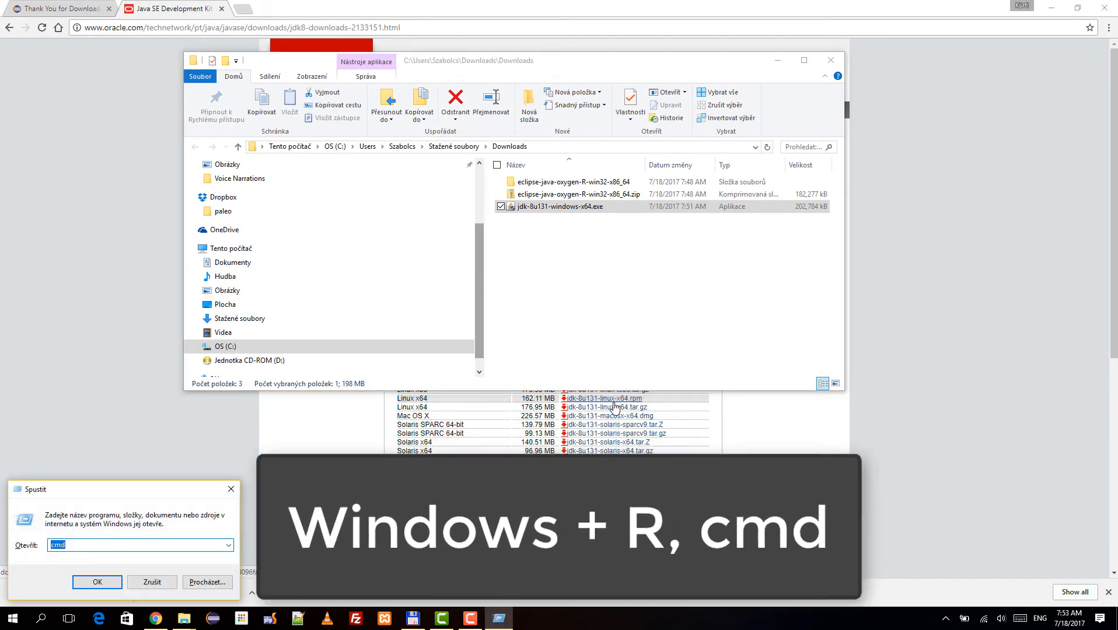
pyautogui.write('cmd')
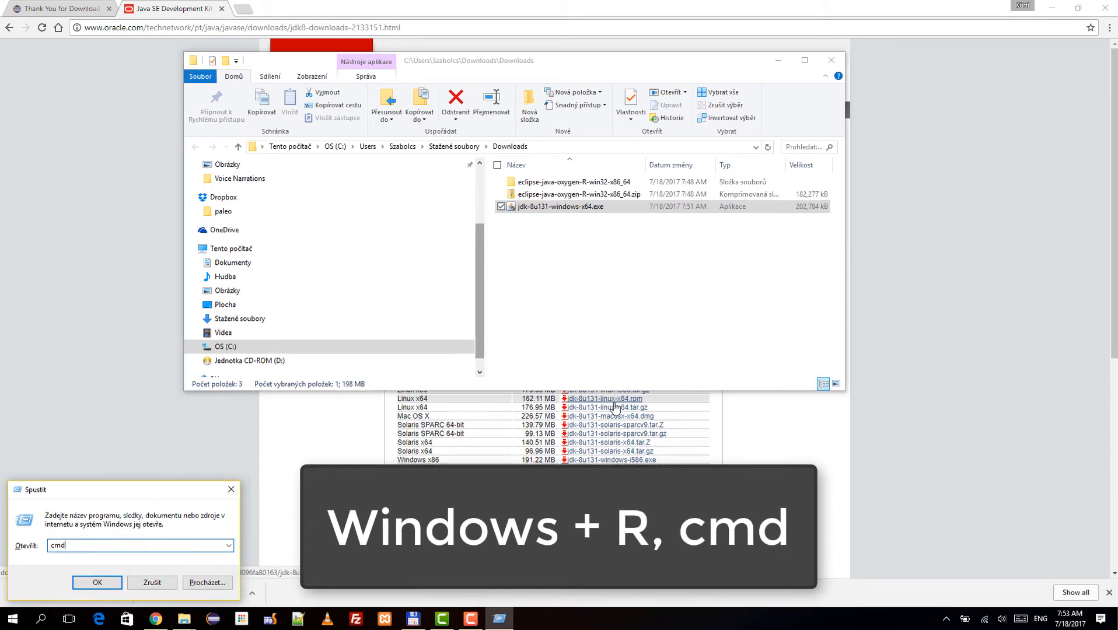
pyautogui.press('Return')
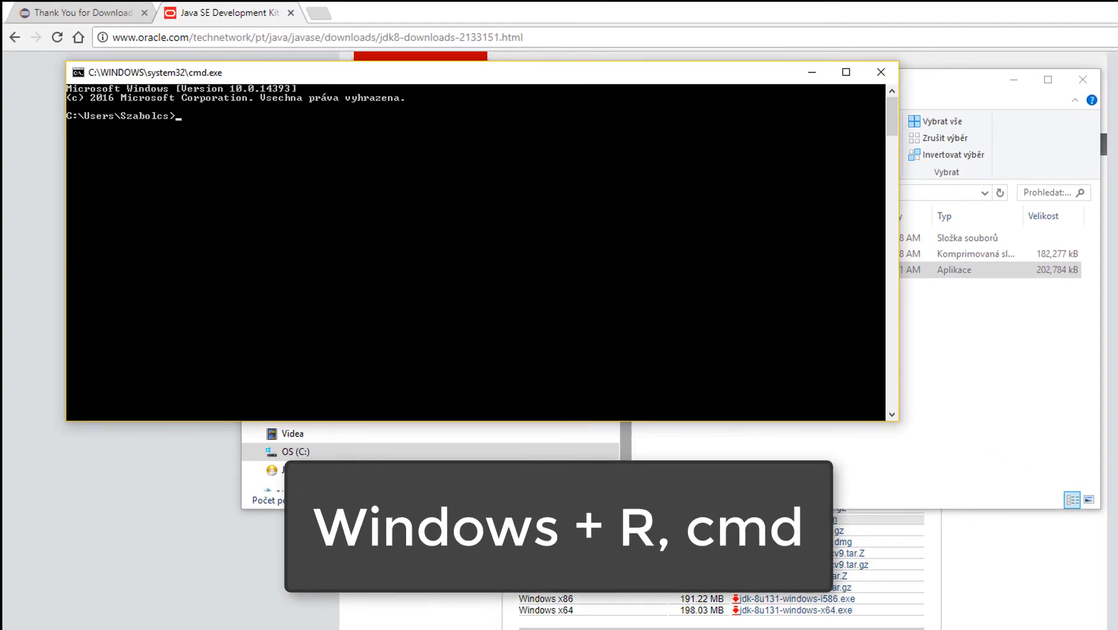
pyautogui.write('jav')
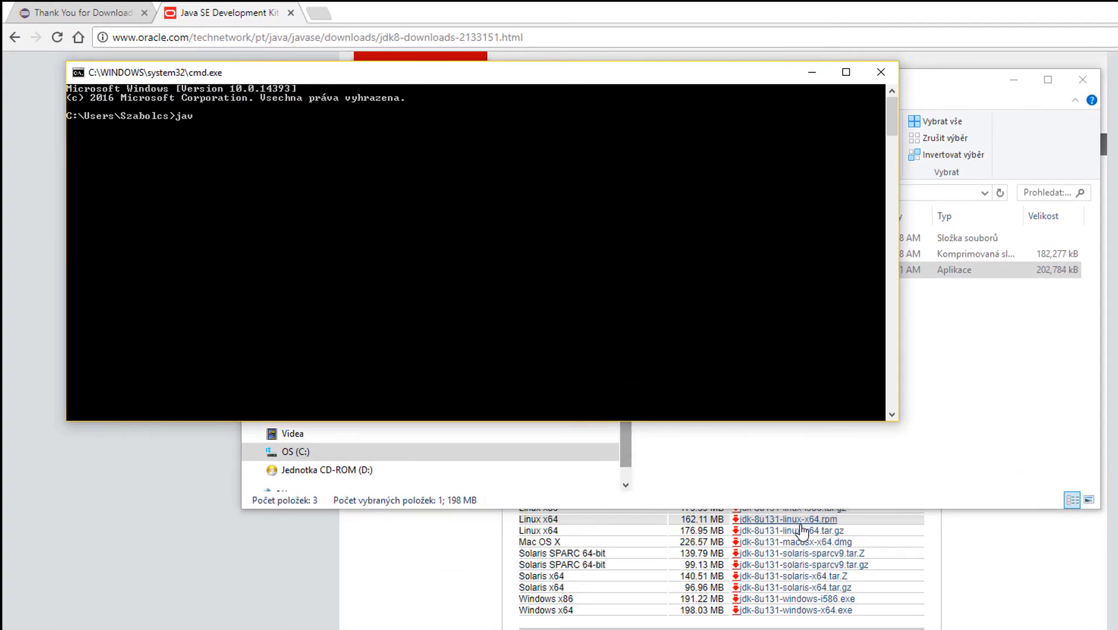
pyautogui.write('a -ver')
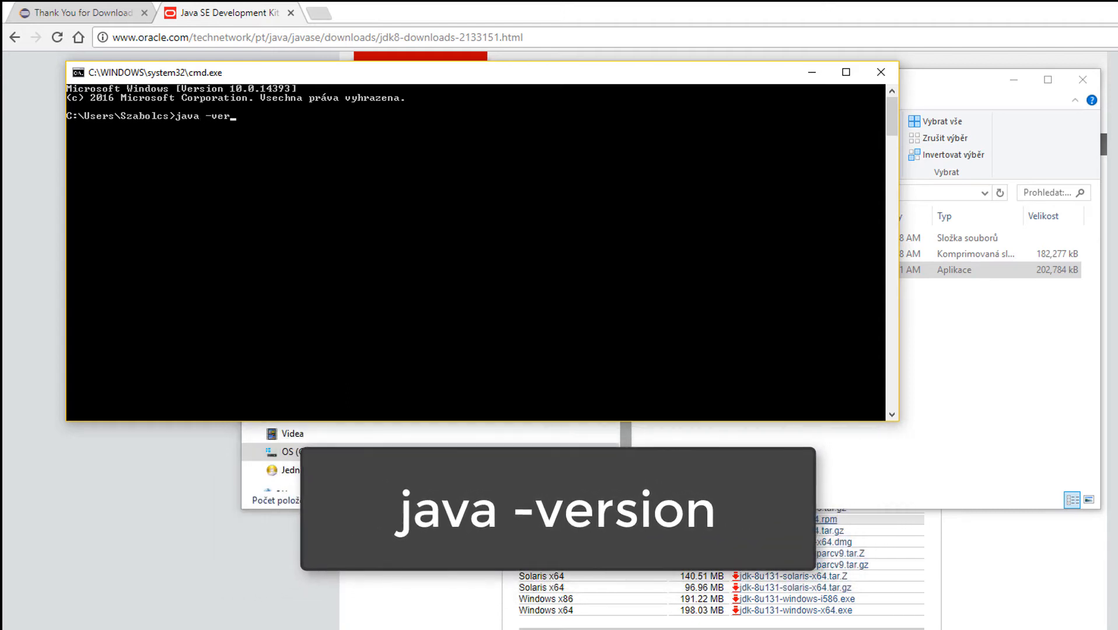
pyautogui.write('sion')
pyautogui.press('Return')
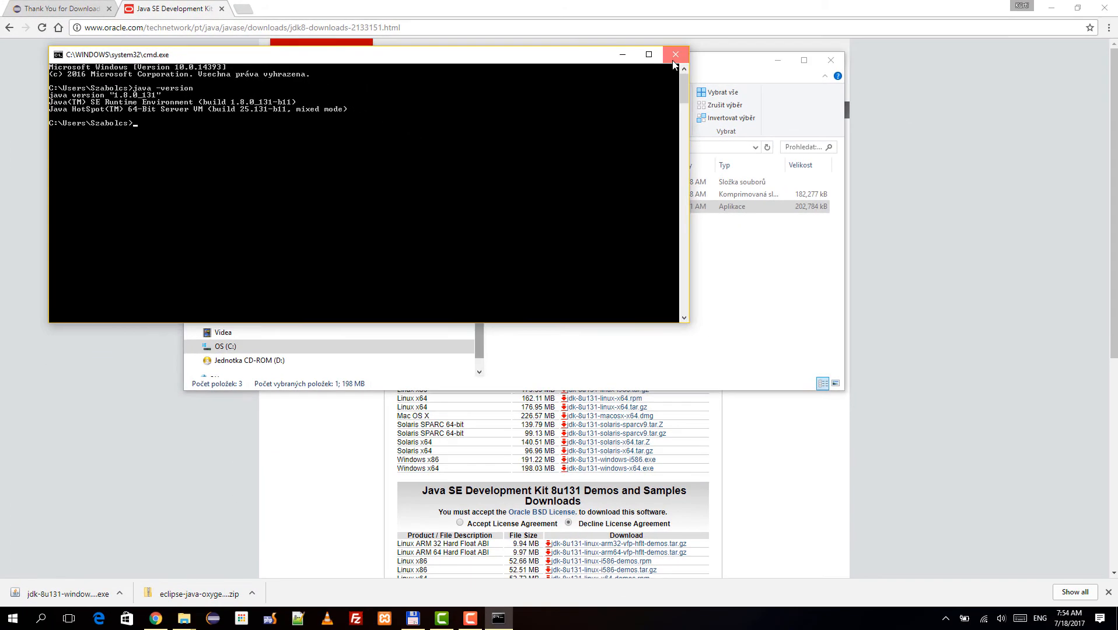
pyautogui.click(674, 56)
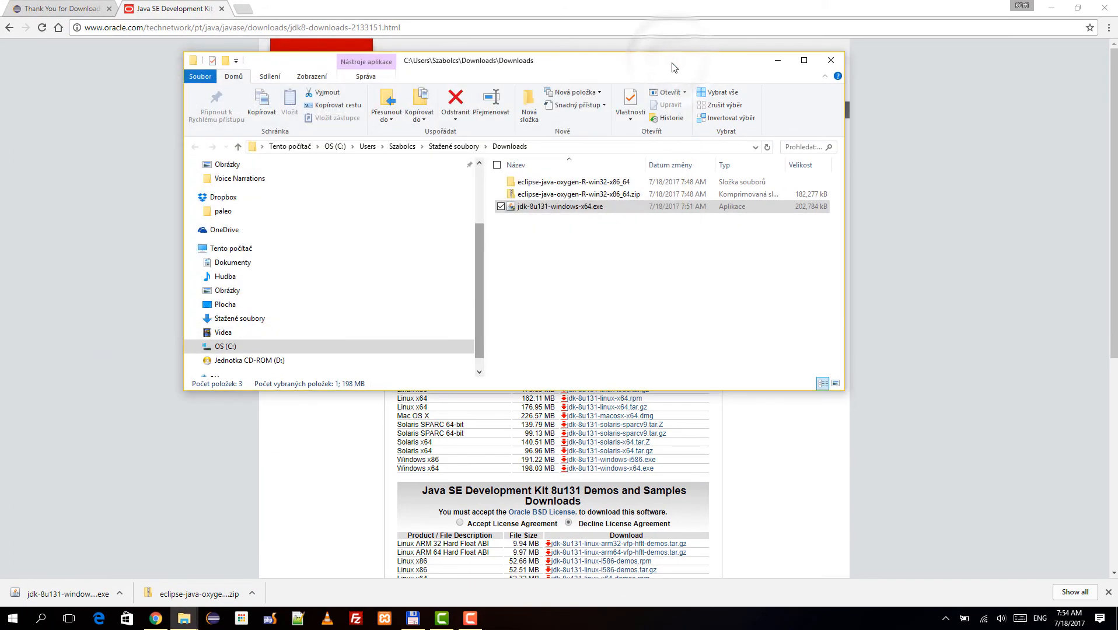
# Start eclipse.exe from the eclipse folder inside eclipse-java-oxygen-R-win32-x86_64 and launch it with the default eclipse-workspace directory.
pyautogui.click(577, 183)
pyautogui.doubleClick(576, 183)
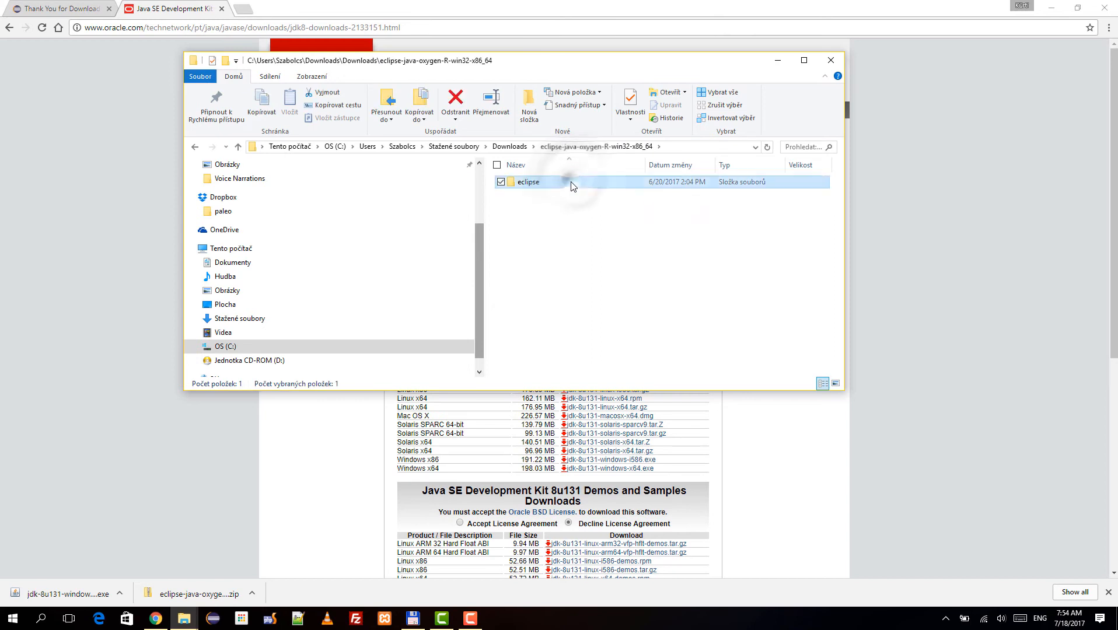
pyautogui.doubleClick(571, 182)
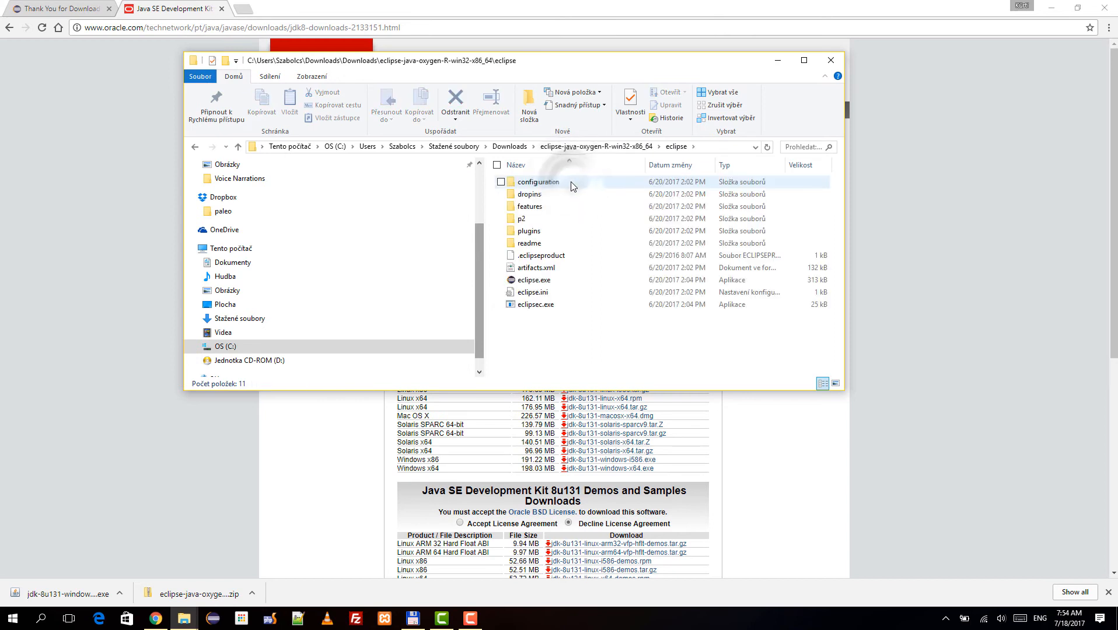
pyautogui.doubleClick(560, 279)
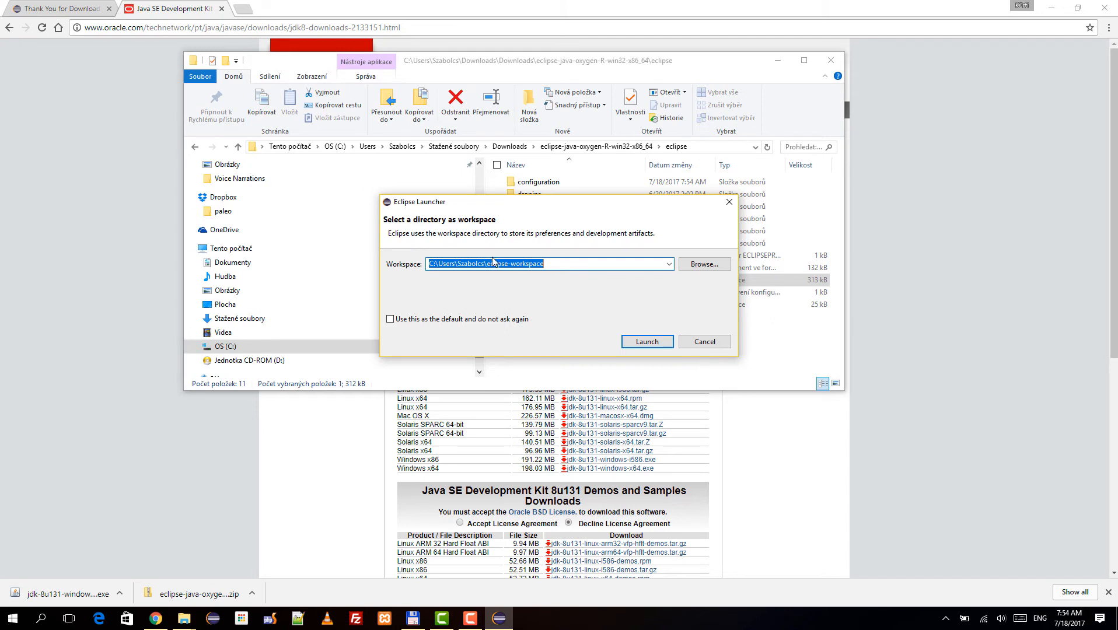
pyautogui.click(633, 343)
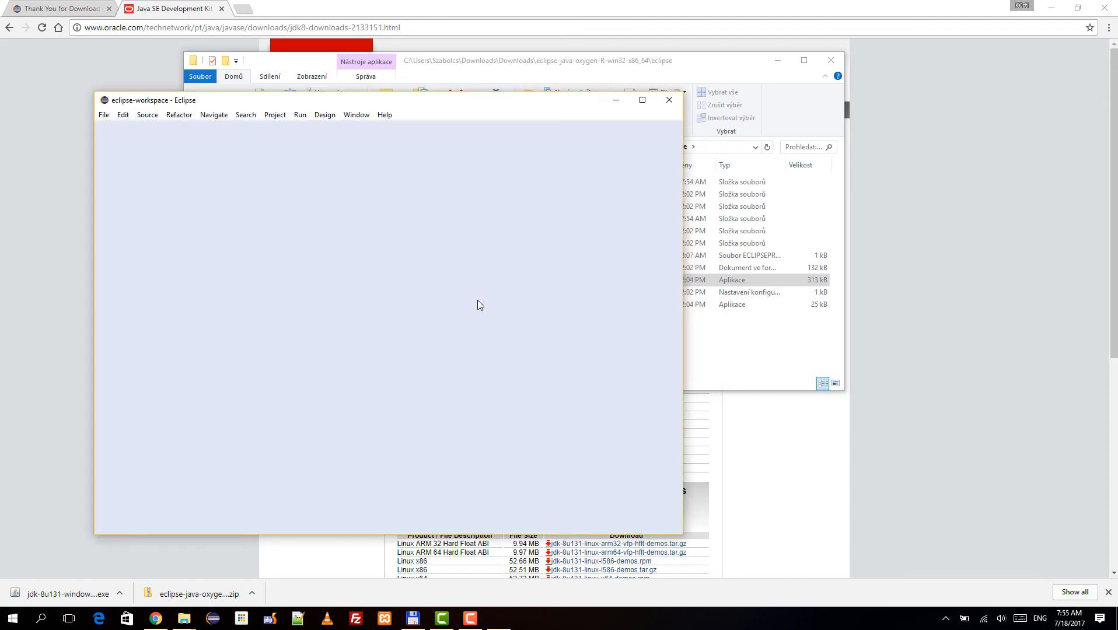
# Close the Welcome page in the maximized Eclipse window and make the Package Explorer slightly narrower.
pyautogui.click(642, 100)
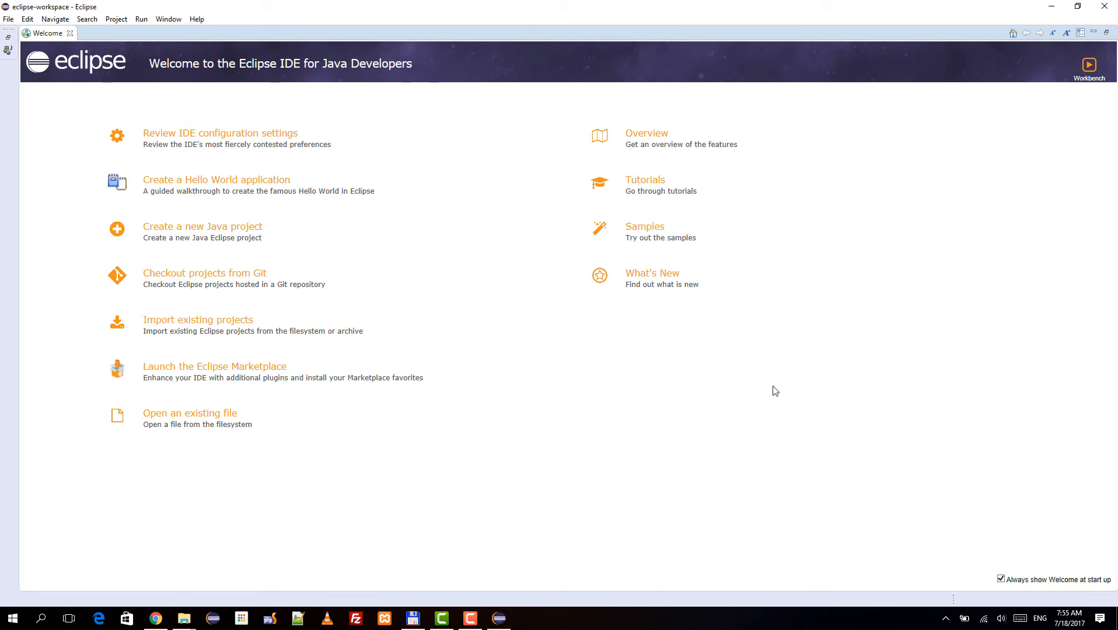
pyautogui.click(70, 33)
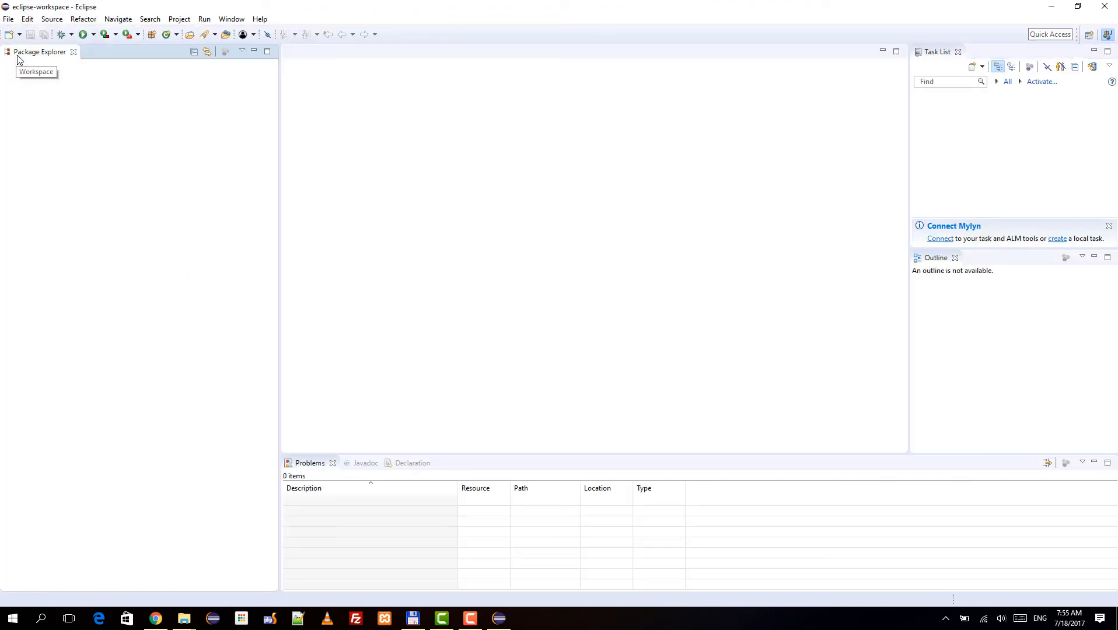
pyautogui.moveTo(280, 153); pyautogui.dragTo(253, 154)
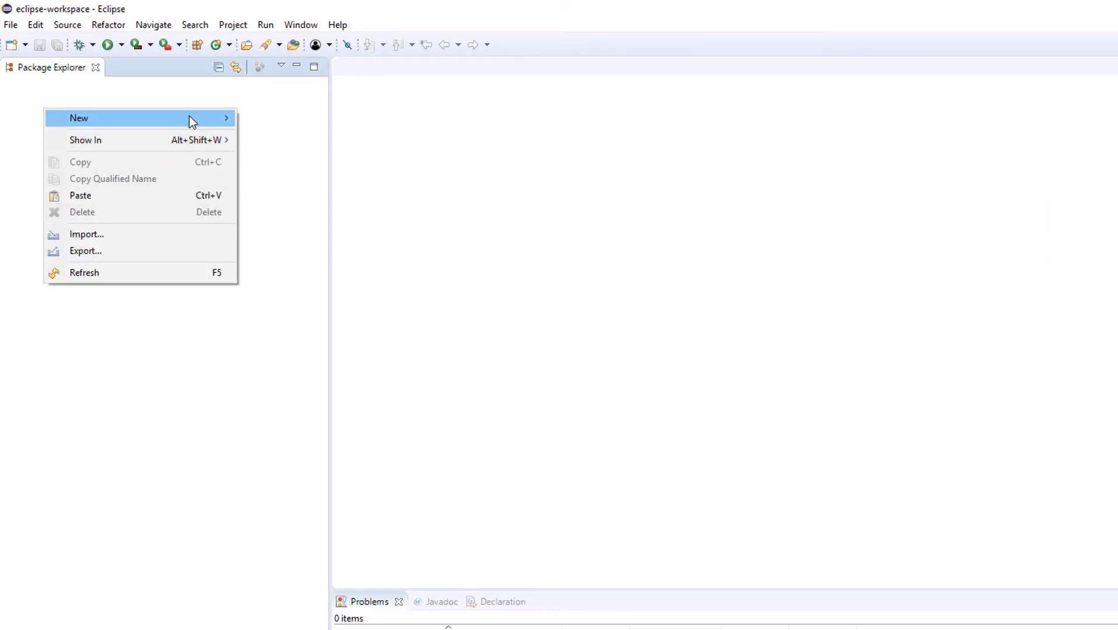
# Create a new Java project named MyFirstProject with the default location and JavaSE-1.8 environment.
pyautogui.moveTo(188, 118)
pyautogui.click(320, 118)
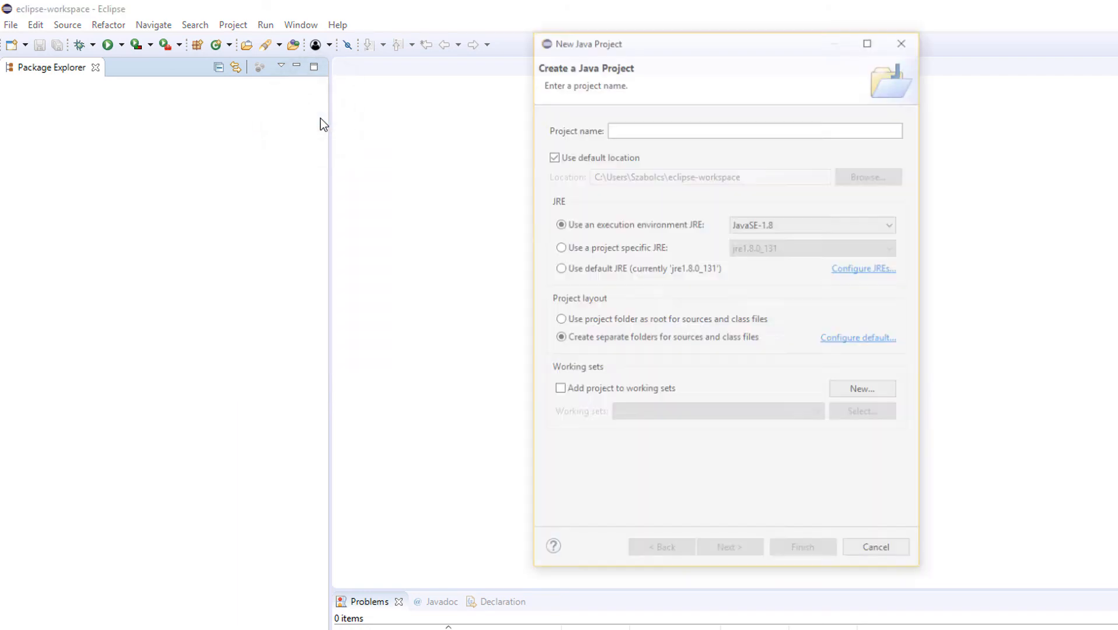
pyautogui.write('MyFirstP')
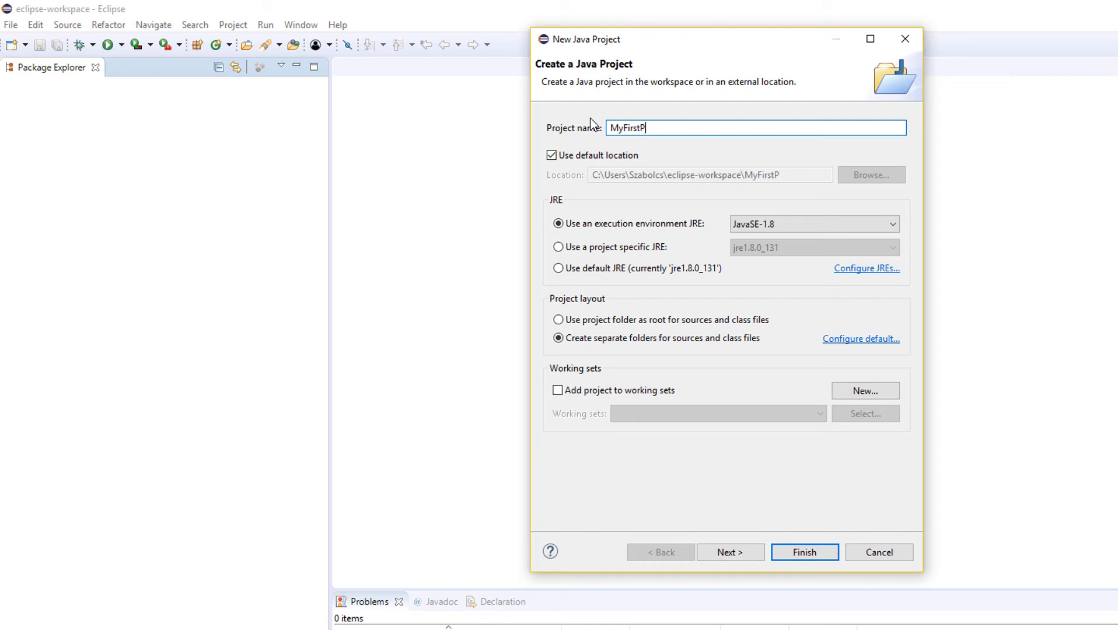
pyautogui.write('roject')
pyautogui.click(822, 558)
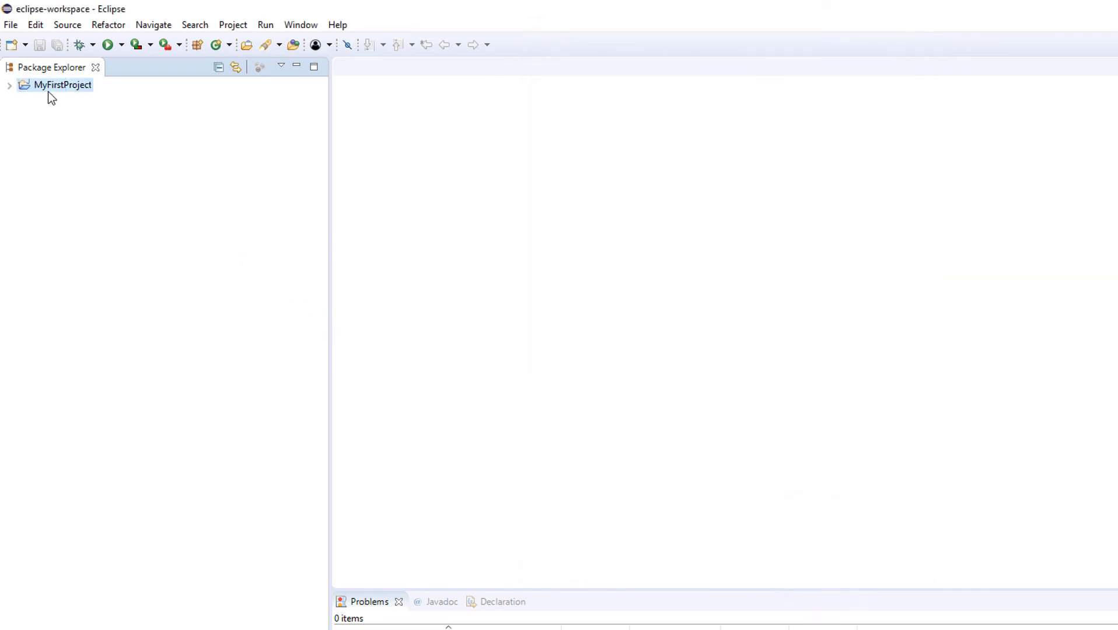
# Create a public class named MyProgram with a public static void main method stub in the src folder of MyFirstProject.
pyautogui.click(9, 86)
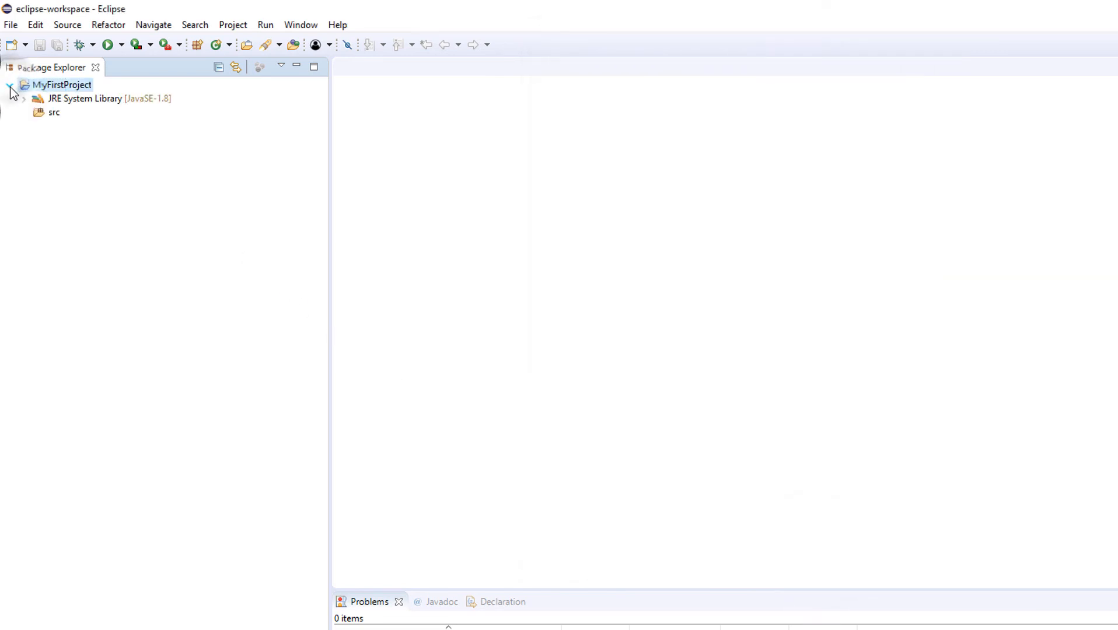
pyautogui.click(40, 113)
pyautogui.rightClick(39, 113)
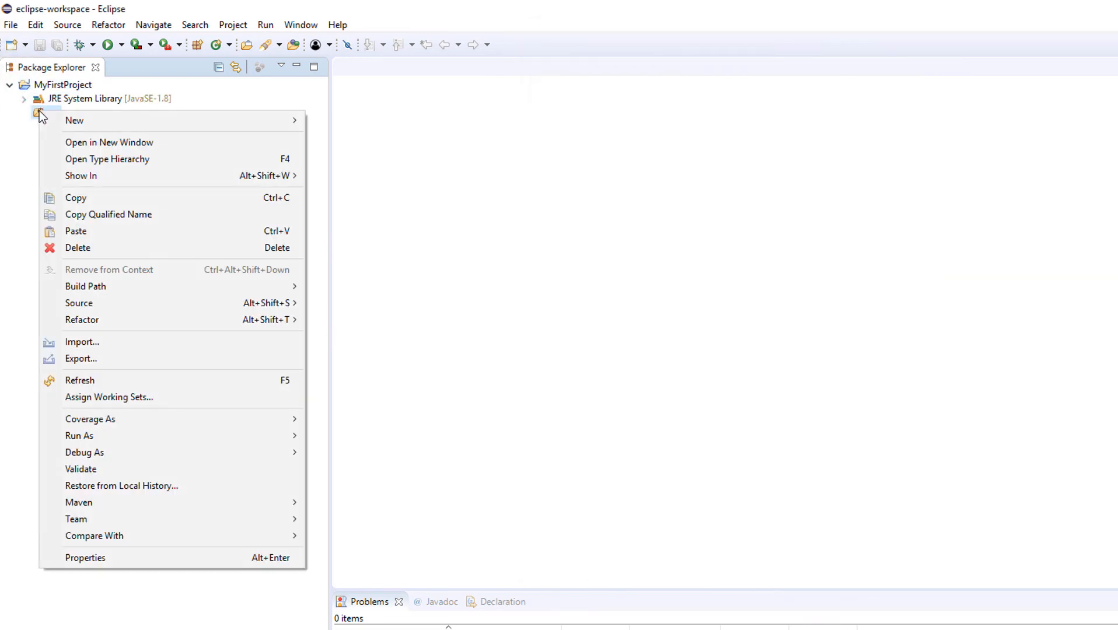
pyautogui.moveTo(184, 118)
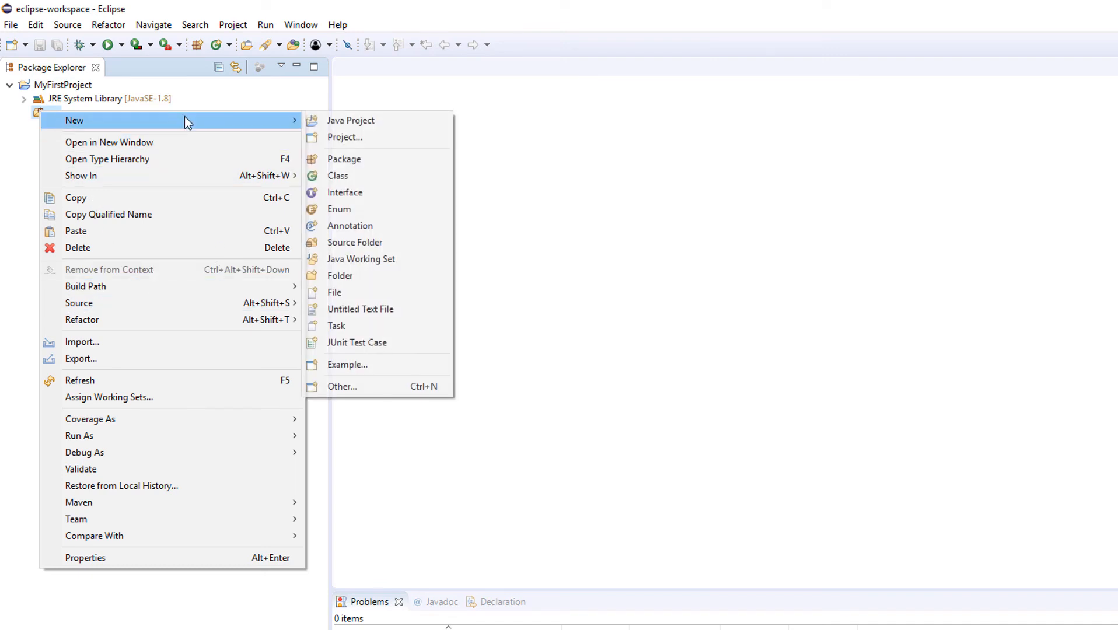
pyautogui.click(385, 176)
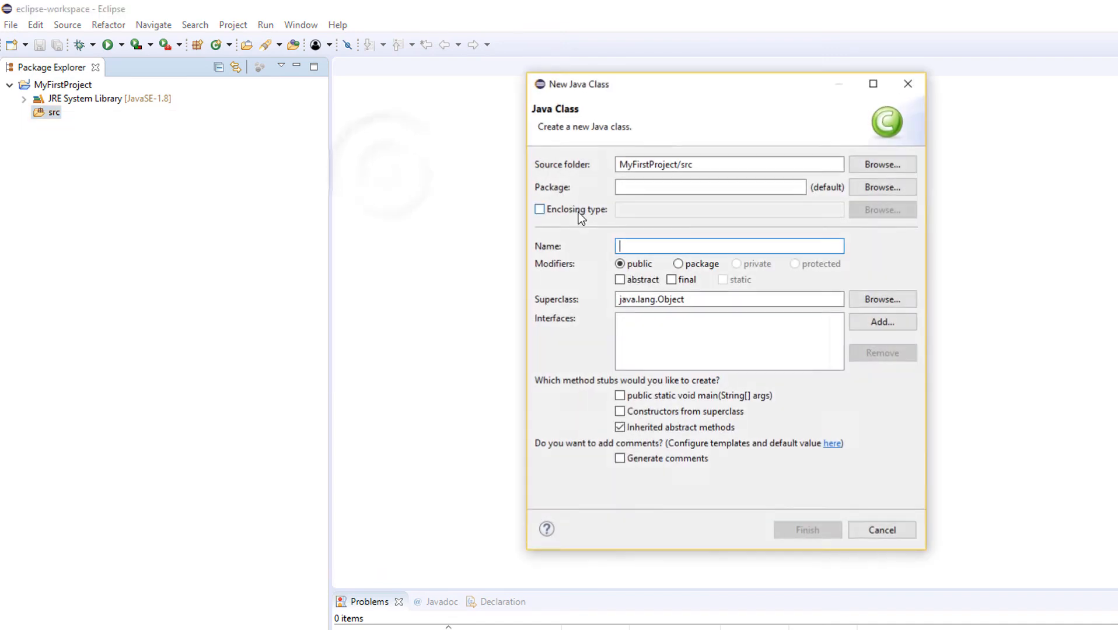
pyautogui.write('My')
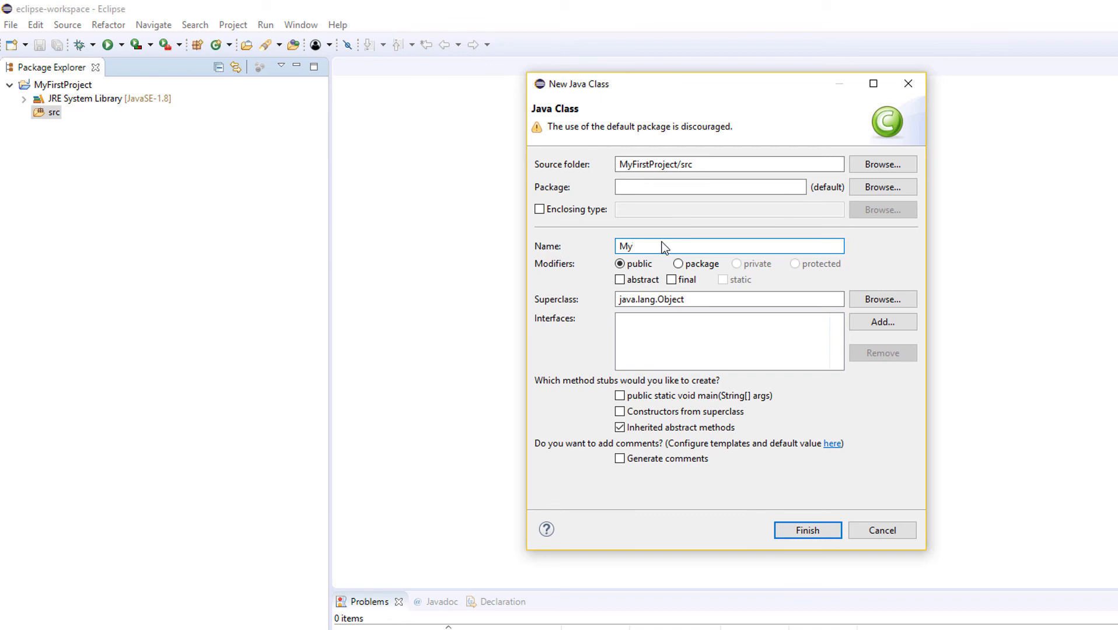
pyautogui.write('Program')
pyautogui.click(620, 396)
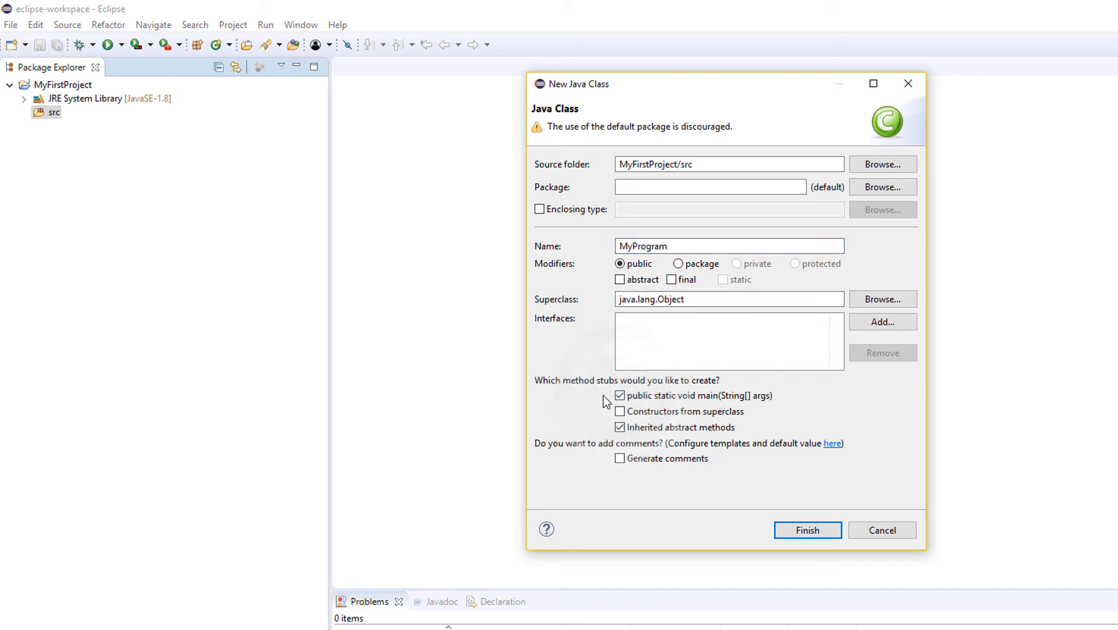
pyautogui.click(803, 532)
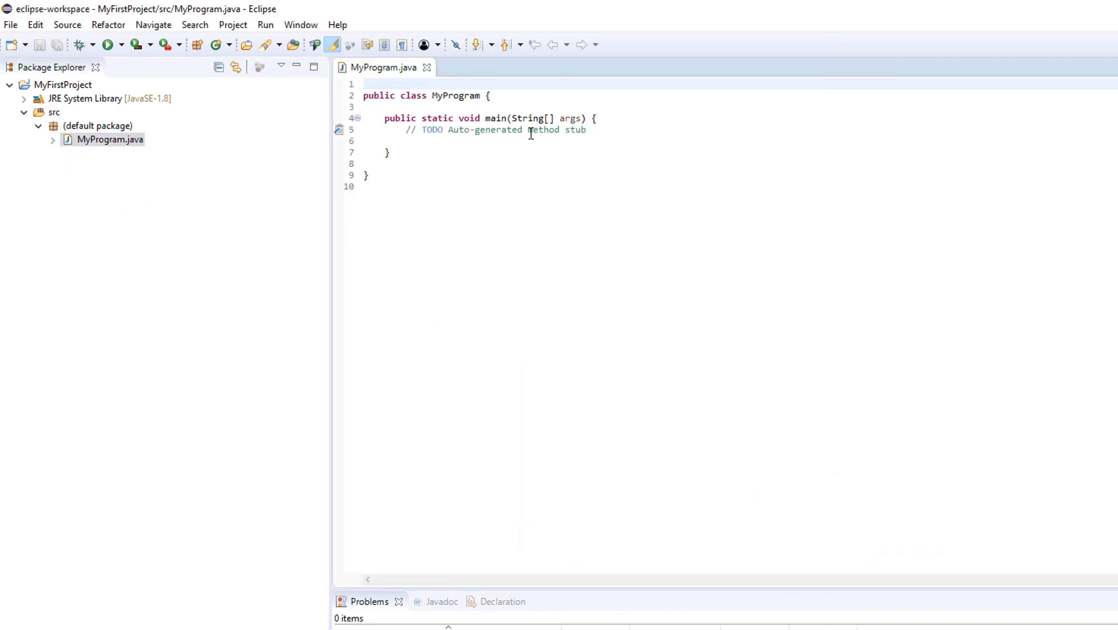
# Replace the TODO comment in the main method with the statement System.out.print("Hello world!");.
pyautogui.click(602, 129)
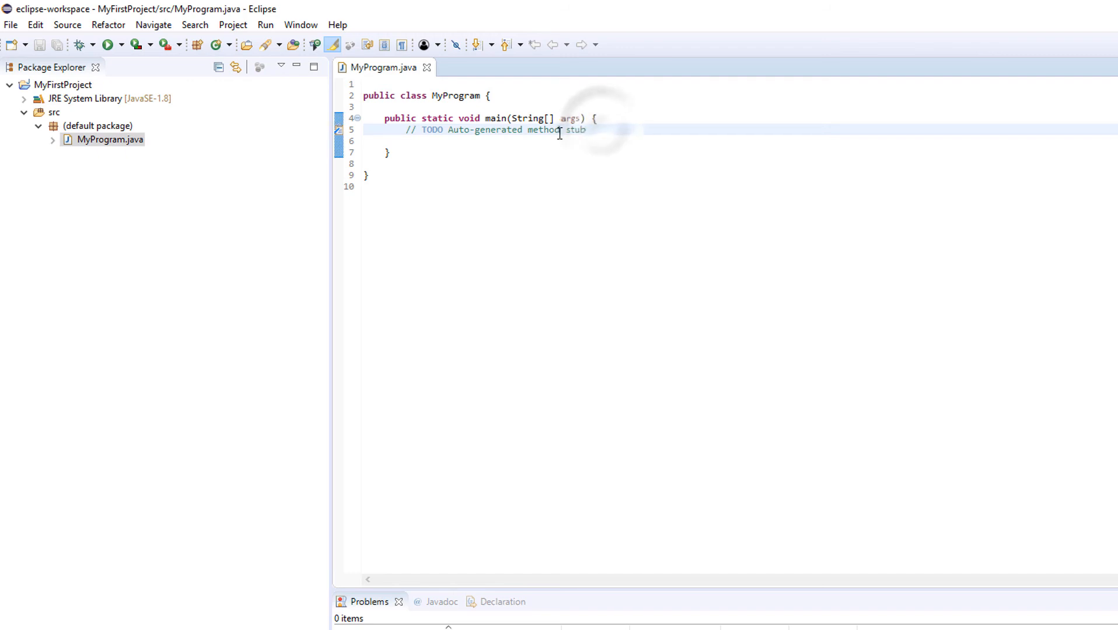
pyautogui.keyDown('shift'); pyautogui.click(407, 130); pyautogui.keyUp('shift')
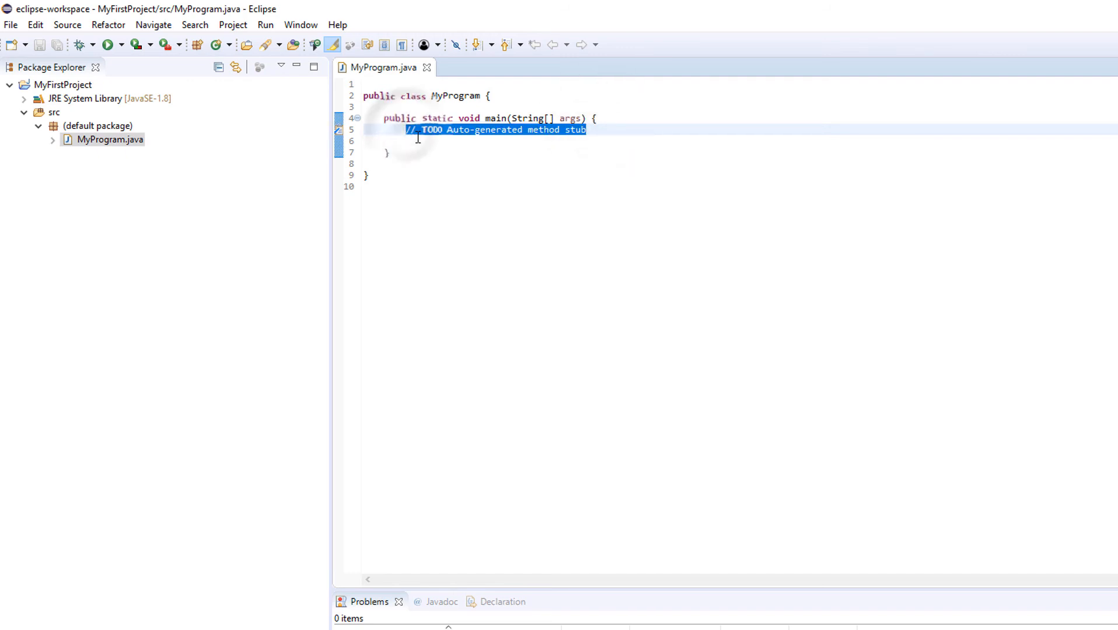
pyautogui.write('System')
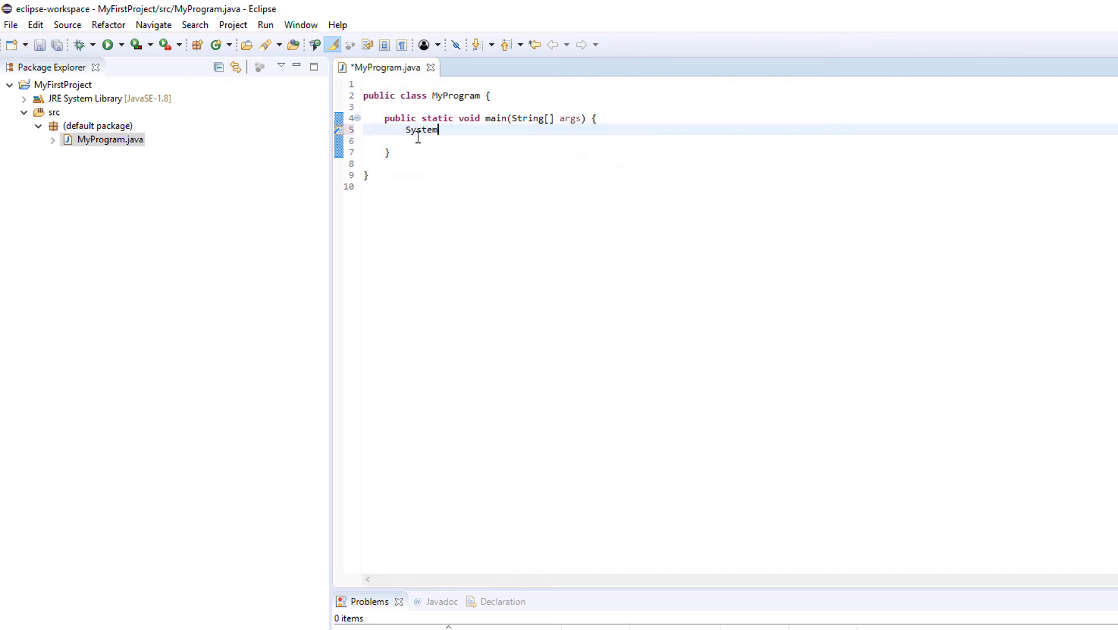
pyautogui.write('.o')
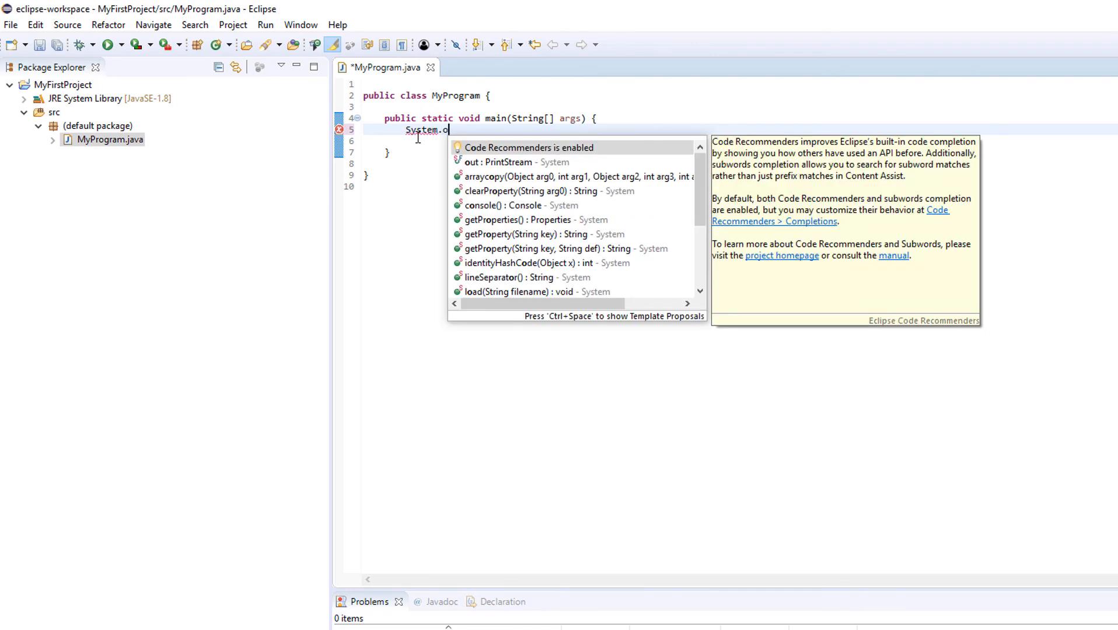
pyautogui.press('Down')
pyautogui.press('Return')
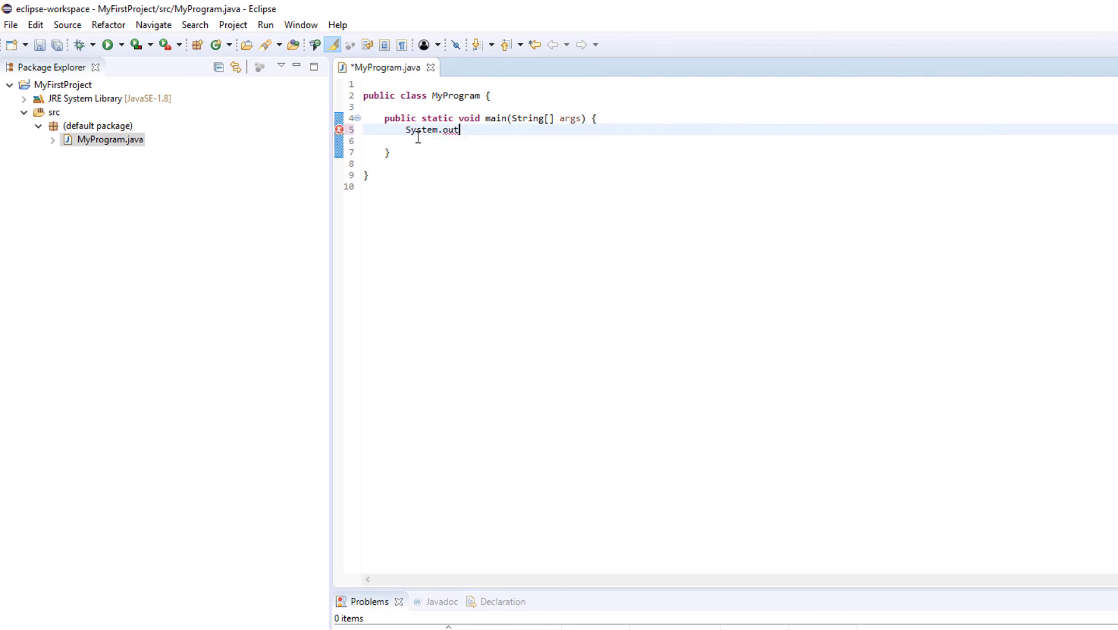
pyautogui.write('.print')
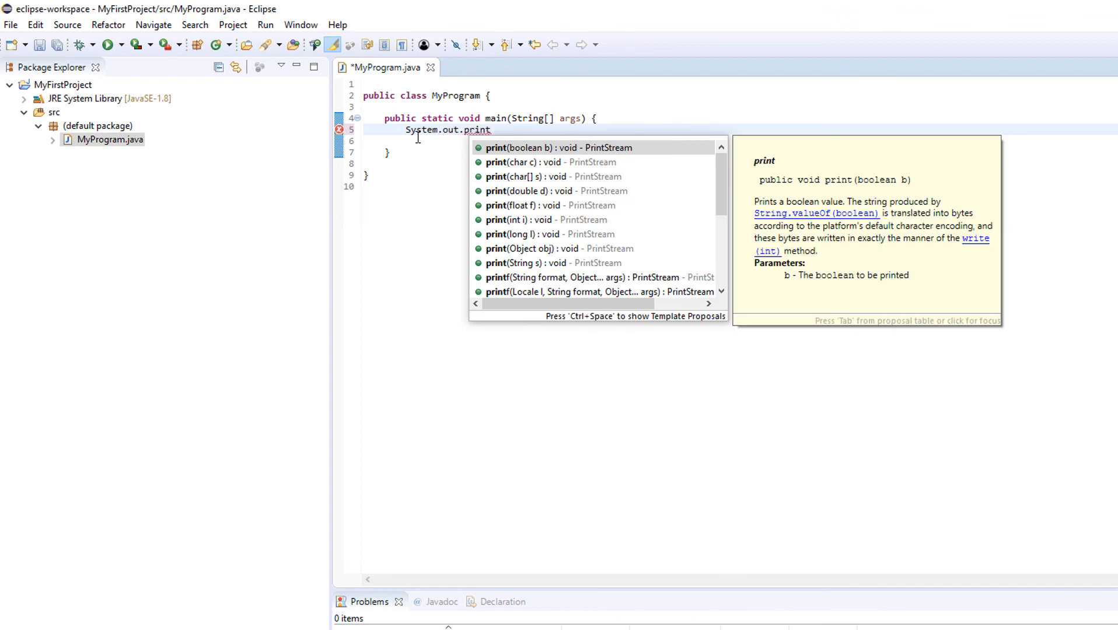
pyautogui.press('Return')
pyautogui.write('"')
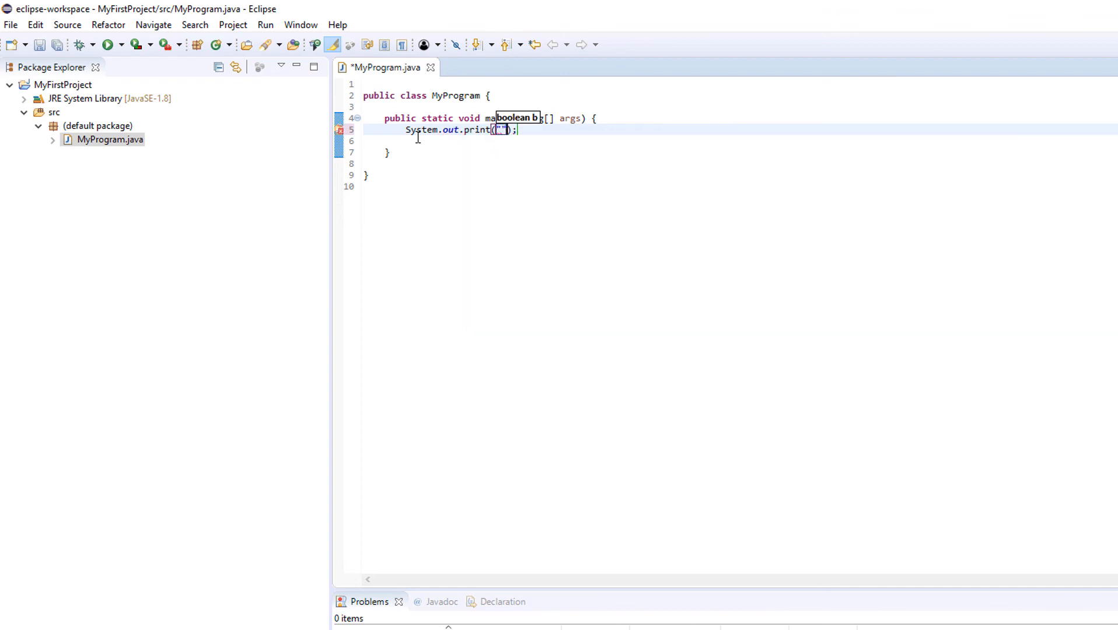
pyautogui.write('Hello')
pyautogui.write(' world!')
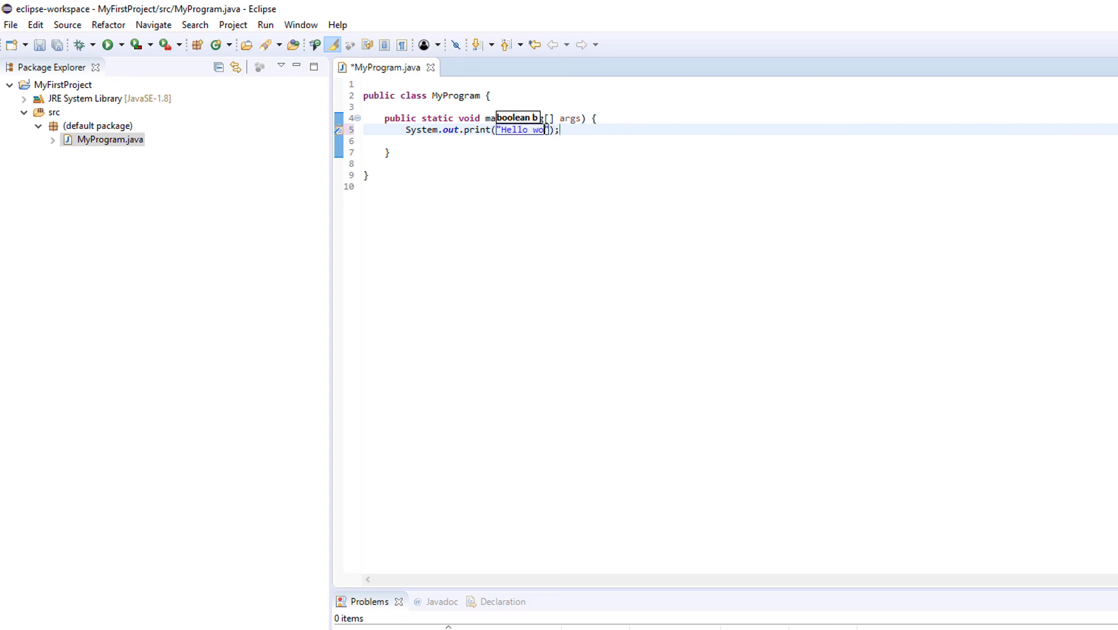
pyautogui.press('Return')
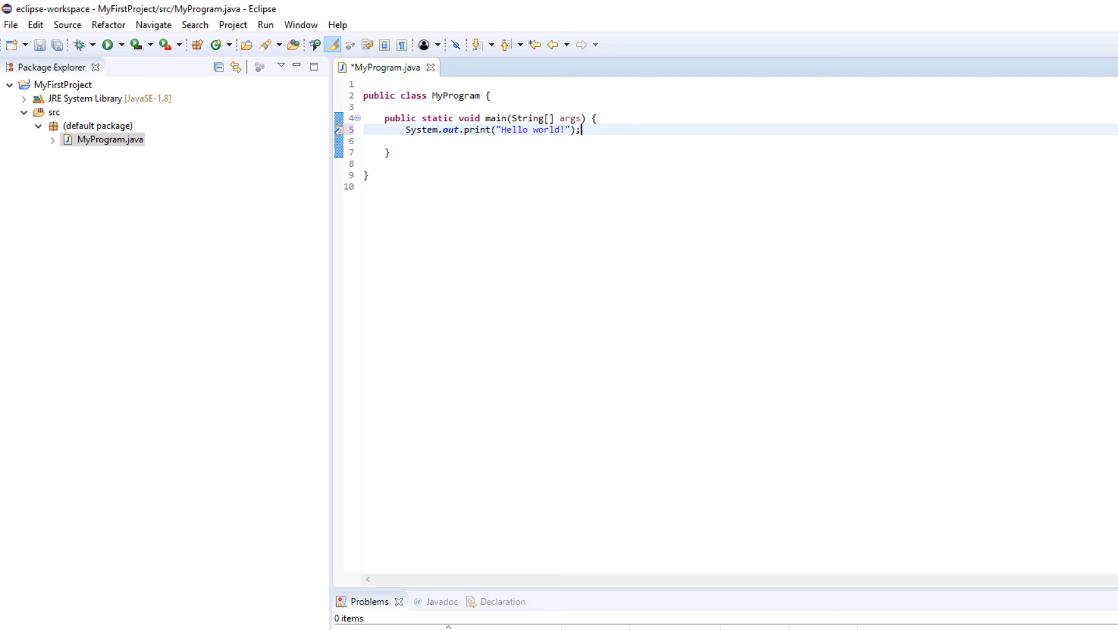
# Delete the empty line below the print statement and save MyProgram.java.
pyautogui.press('Down')
pyautogui.press('Delete')
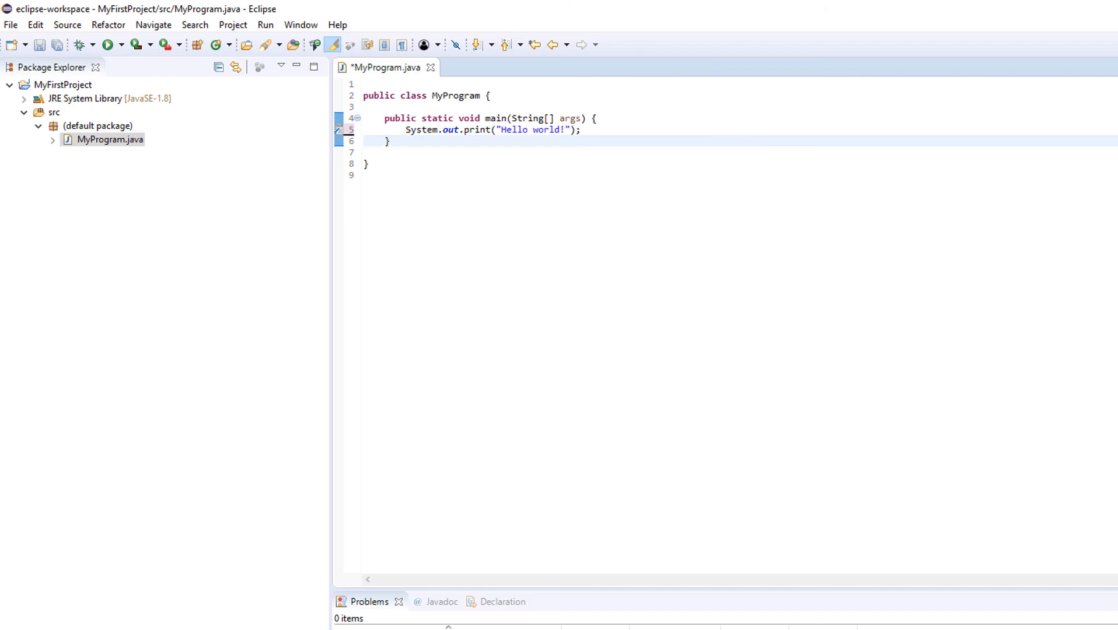
pyautogui.hotkey('ctrl', 's')
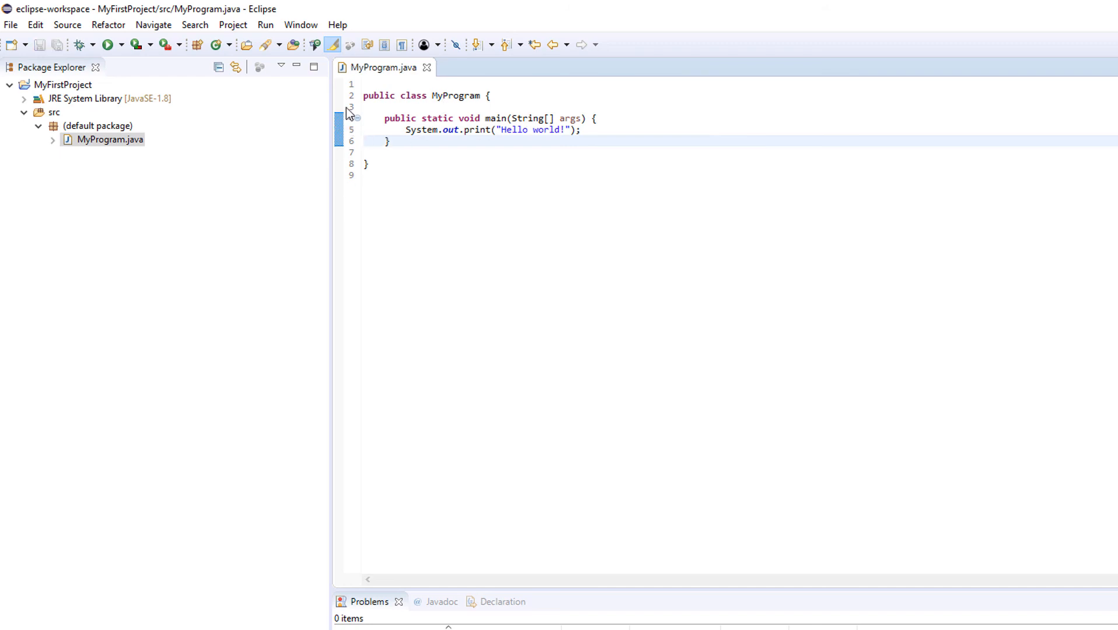
# Run MyProgram.java as a Java application and check its output in the Console.
pyautogui.rightClick(74, 141)
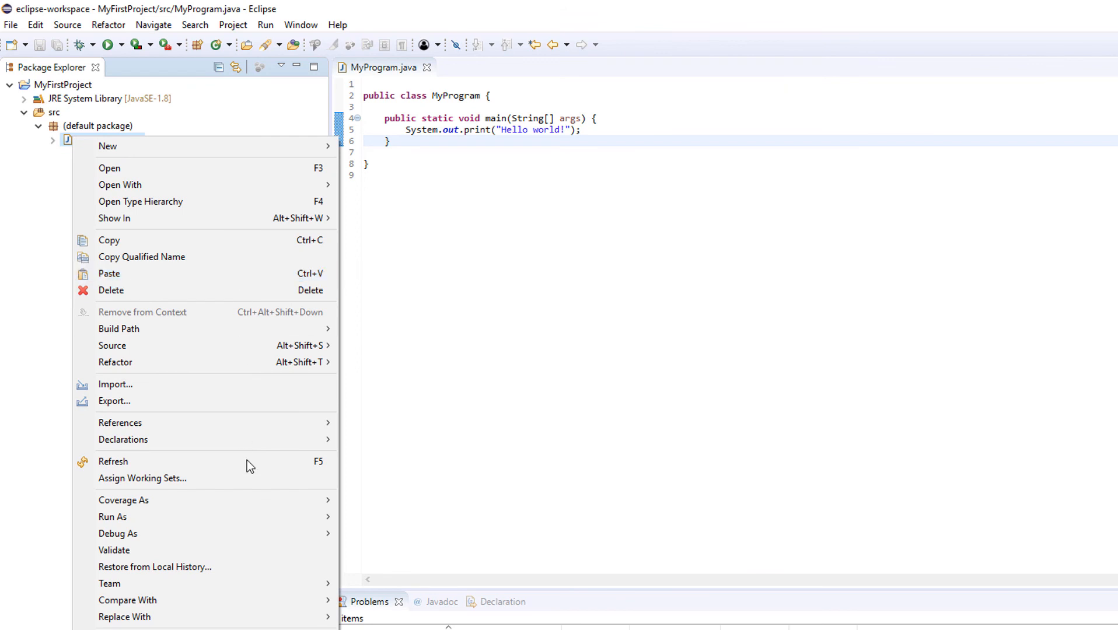
pyautogui.moveTo(262, 516)
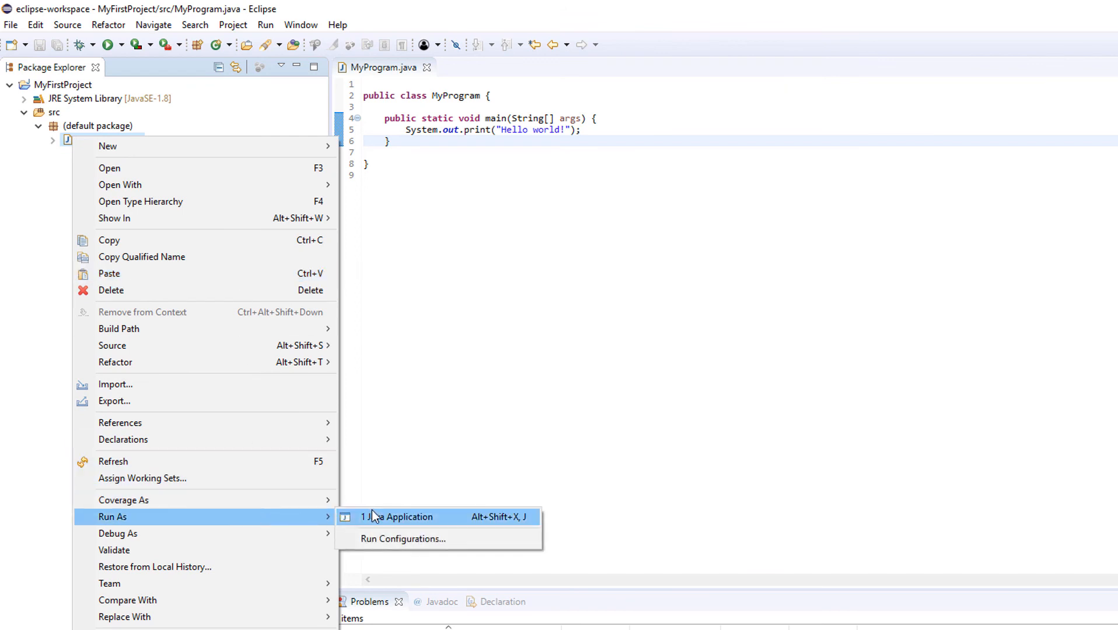
pyautogui.click(374, 517)
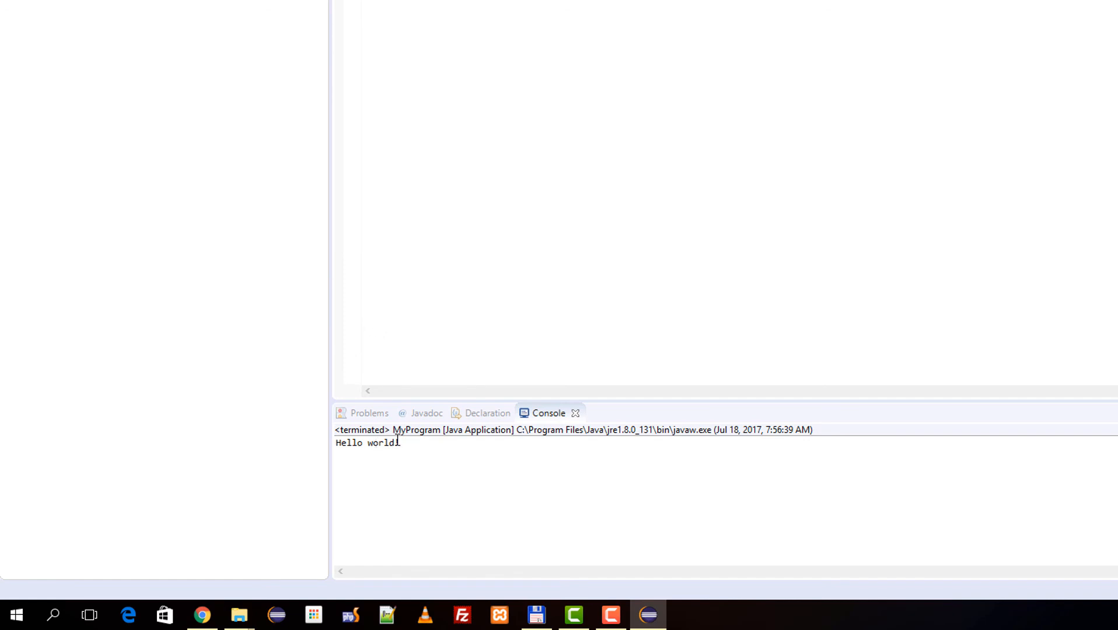
pyautogui.moveTo(424, 441); pyautogui.dragTo(315, 444)
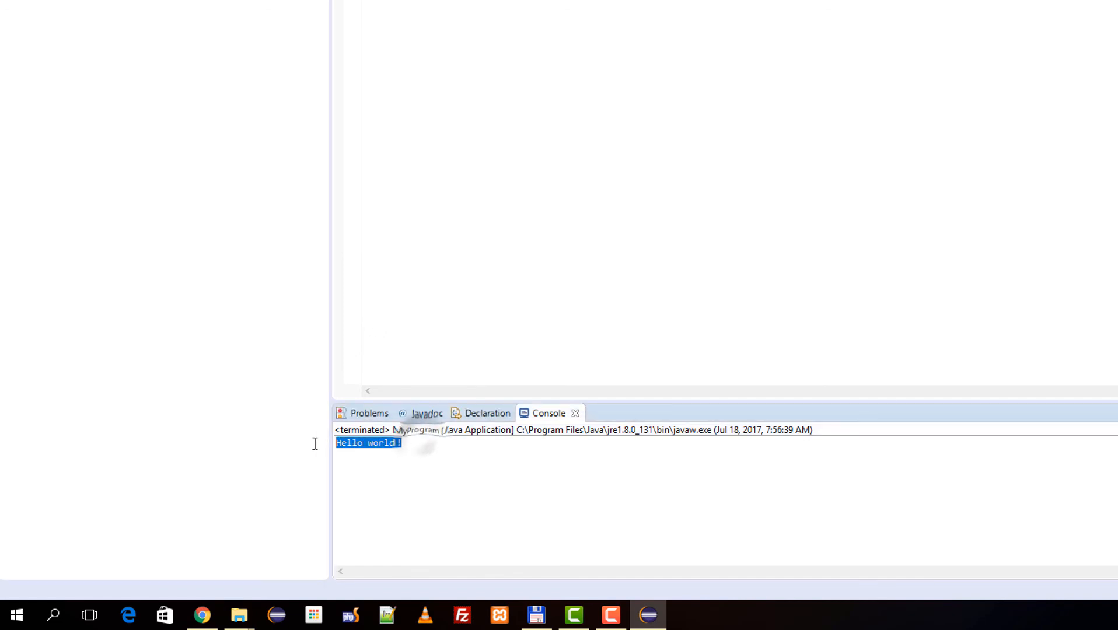
pyautogui.click(478, 464)
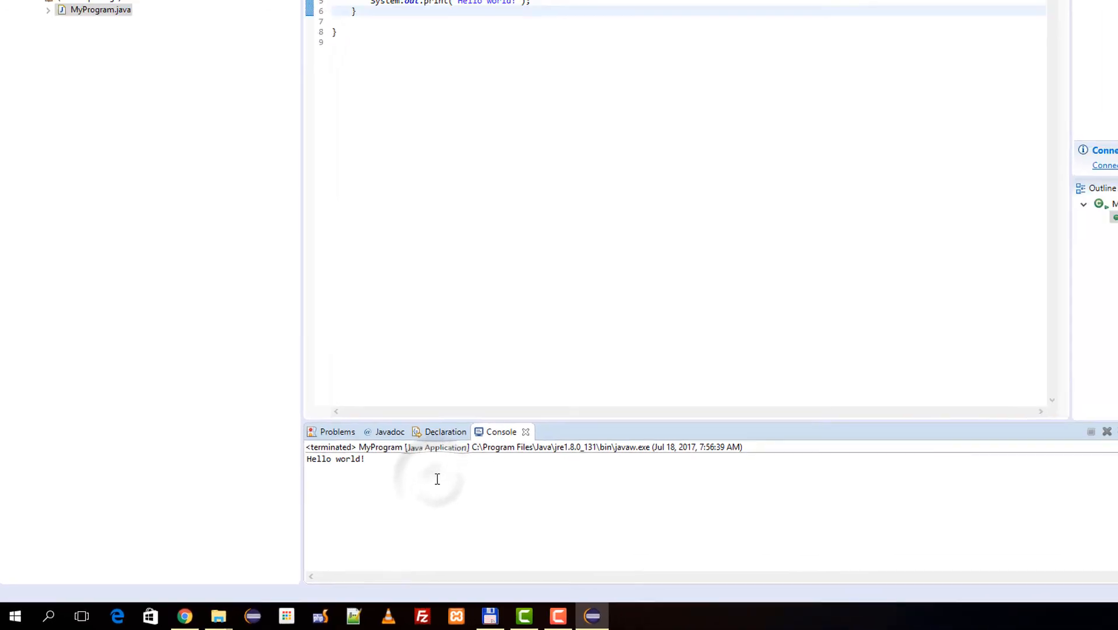